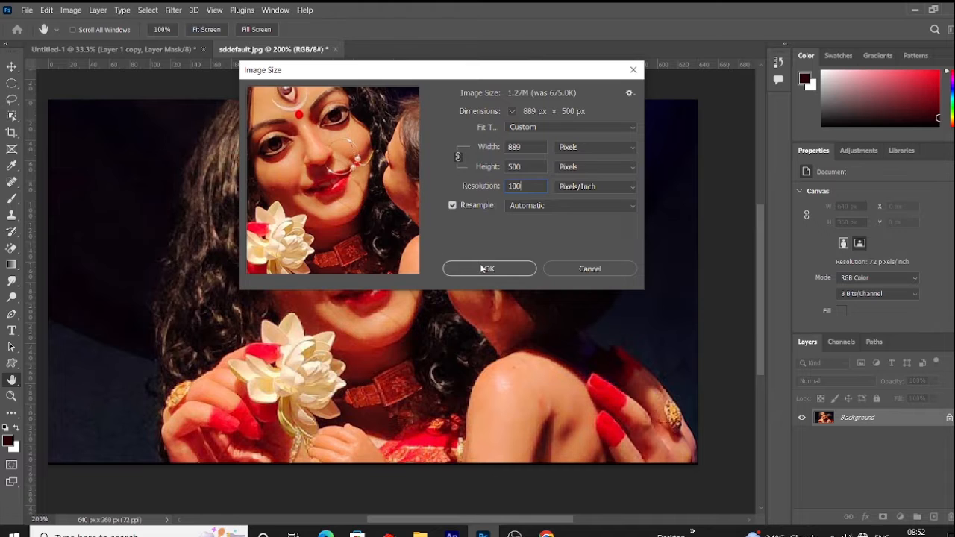
# Step: Apply the image resize to 889 × 500 pixels at a resolution of 100 pixels/inch
pyautogui.click(488, 269)
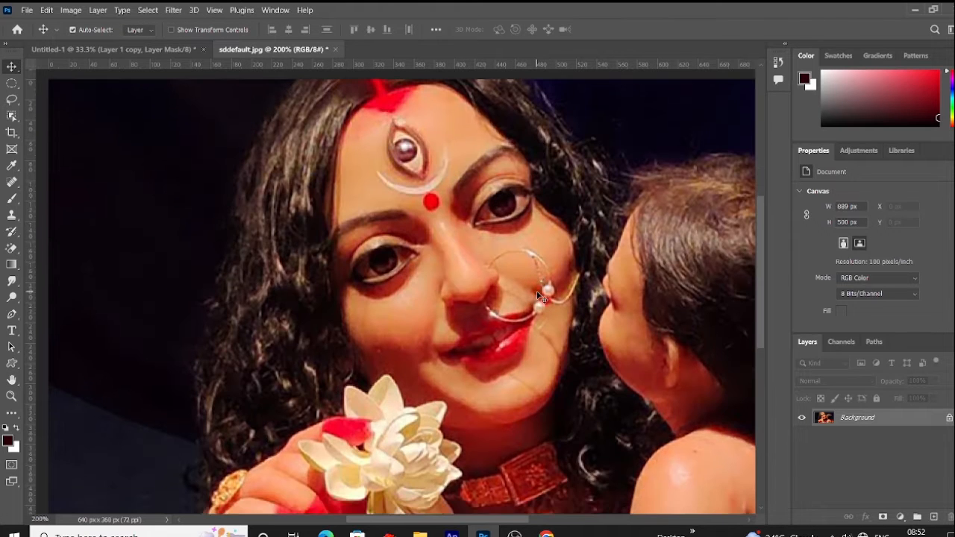
pyautogui.hotkey('ctrl', '-')
pyautogui.hotkey('ctrl', '-')
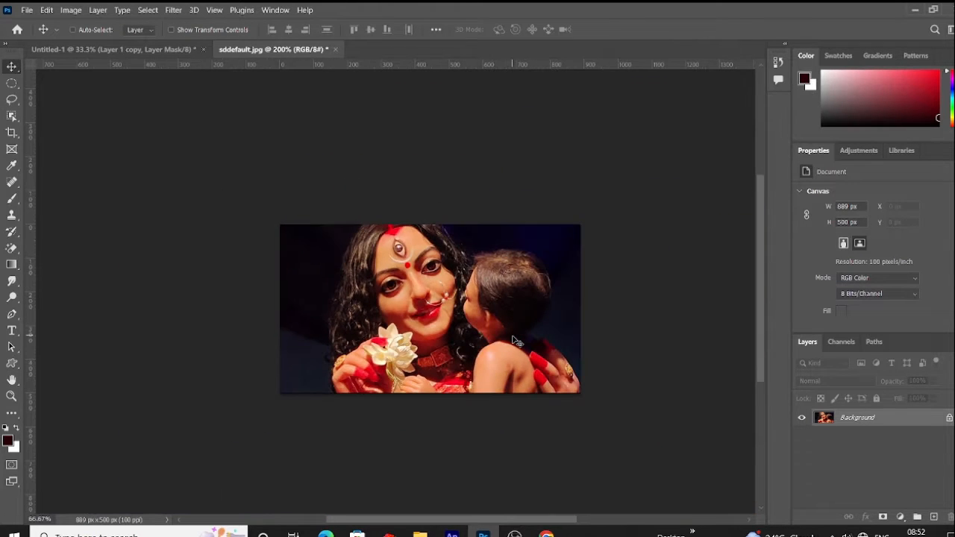
pyautogui.hotkey('ctrl', '+')
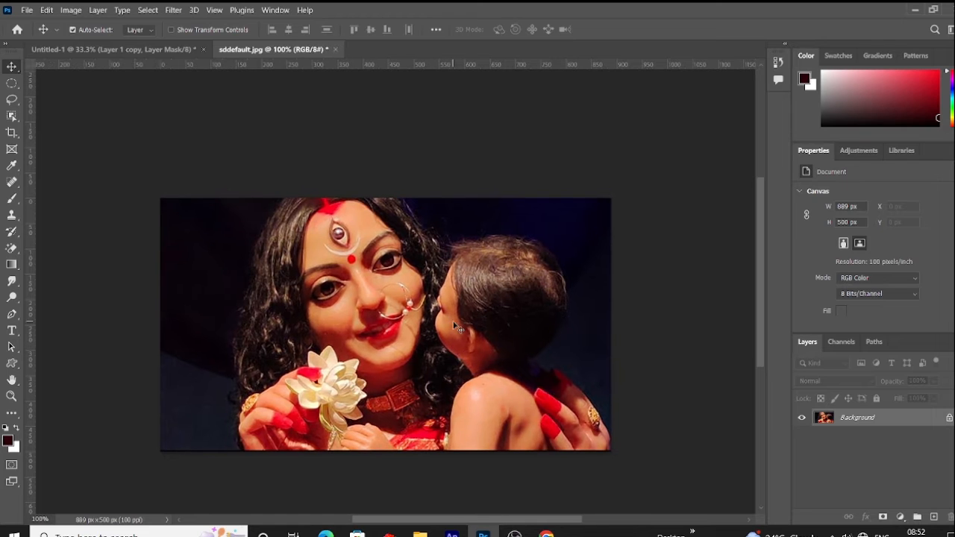
# Step: Apply a Brightness/Contrast adjustment to the photo with brightness 10 and contrast 10
pyautogui.click(70, 10)
pyautogui.moveTo(91, 41)
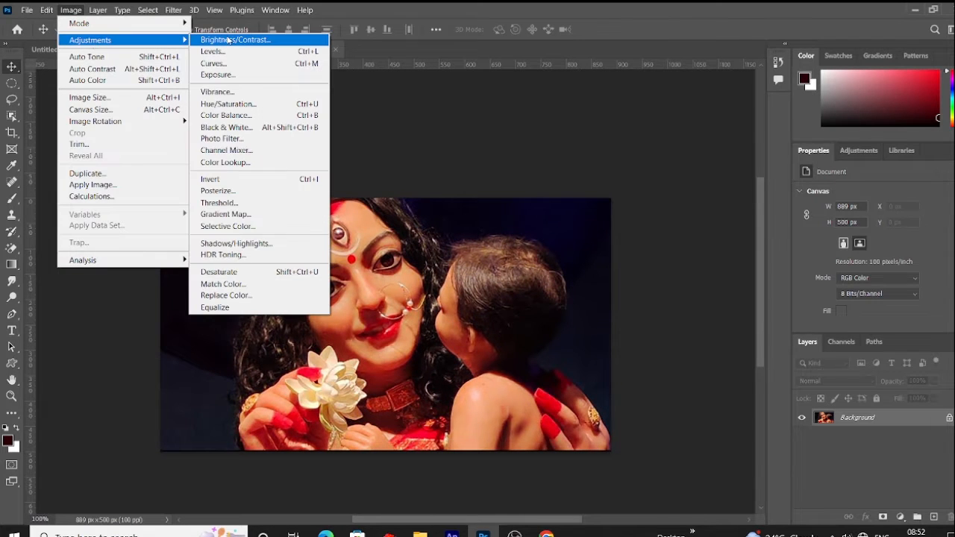
pyautogui.click(246, 40)
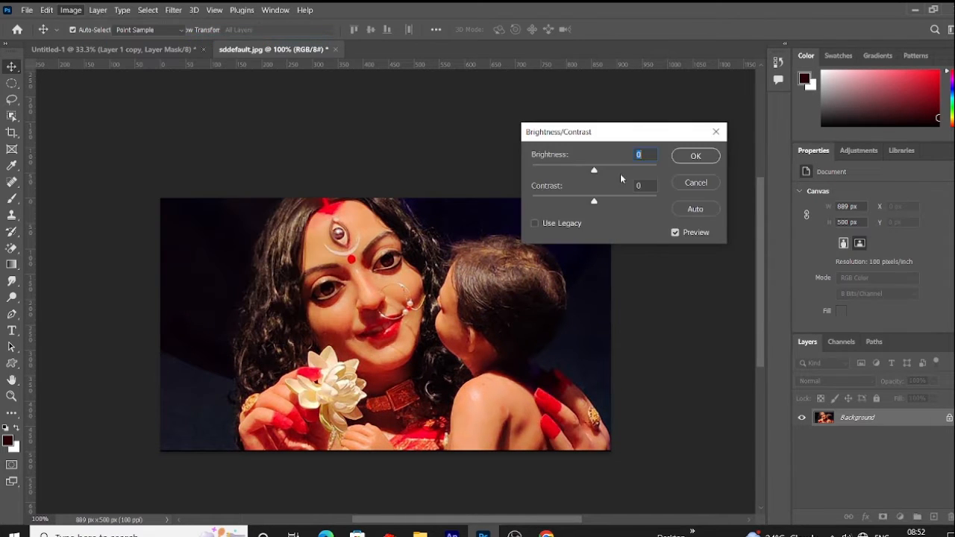
pyautogui.write('10')
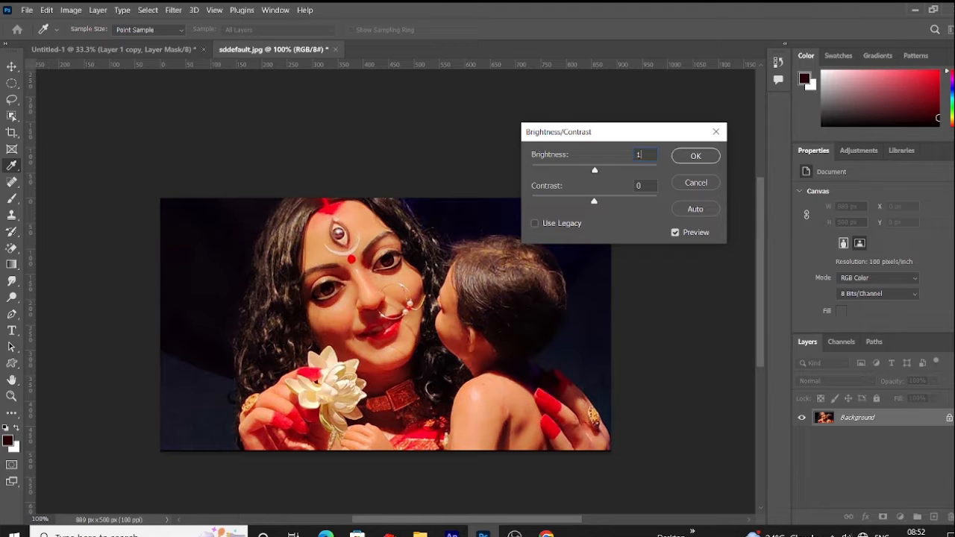
pyautogui.click(653, 189)
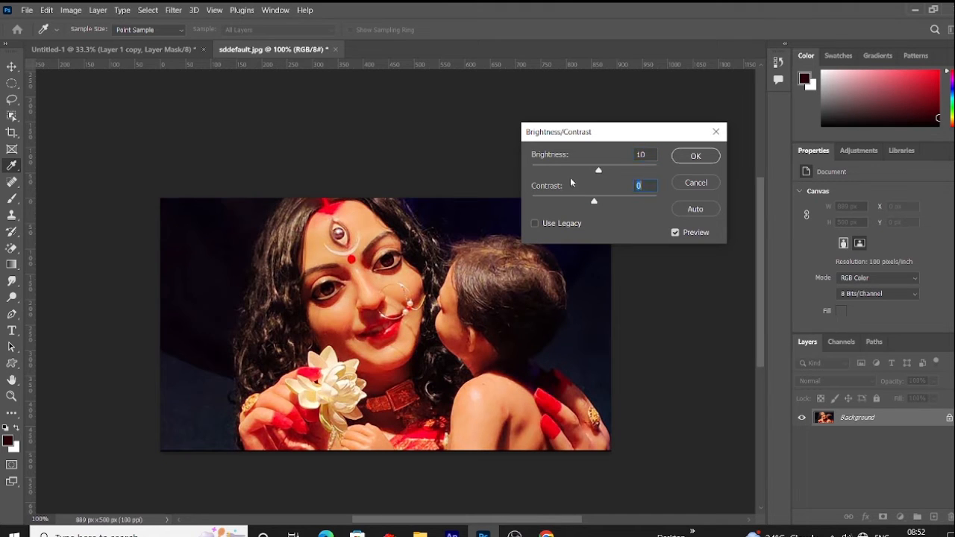
pyautogui.write('10')
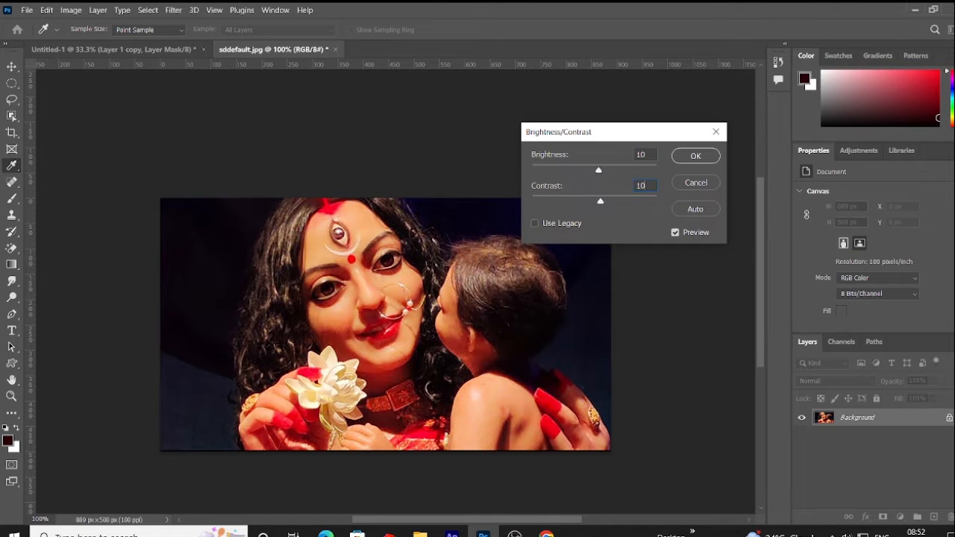
pyautogui.click(713, 160)
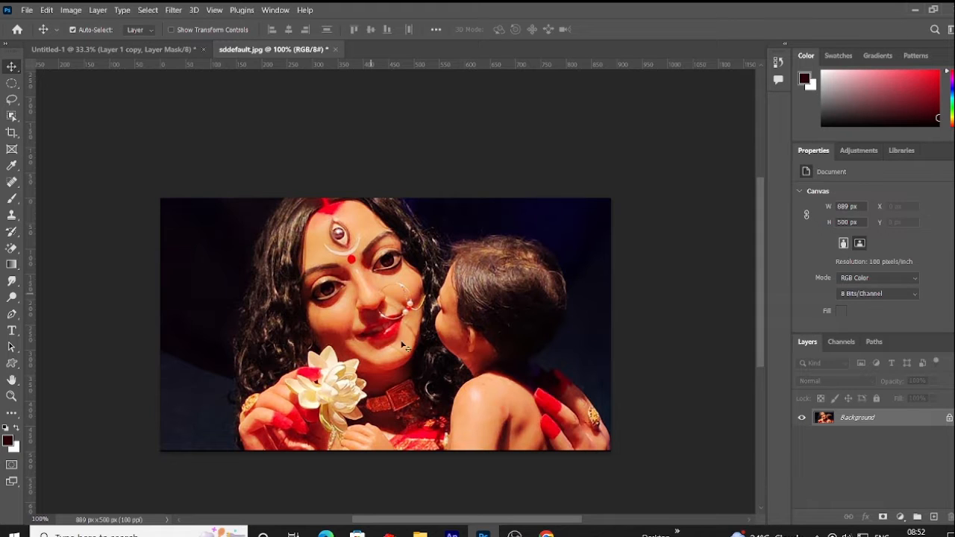
# Step: Duplicate the Background layer
pyautogui.moveTo(934, 429); pyautogui.dragTo(934, 516)
pyautogui.scroll(1, 440, 343)
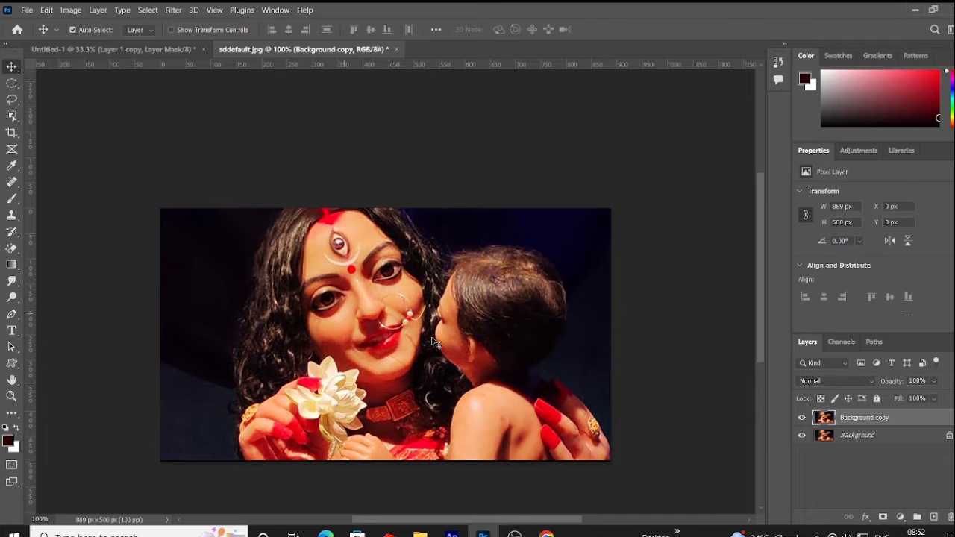
pyautogui.scroll(1, 450, 355)
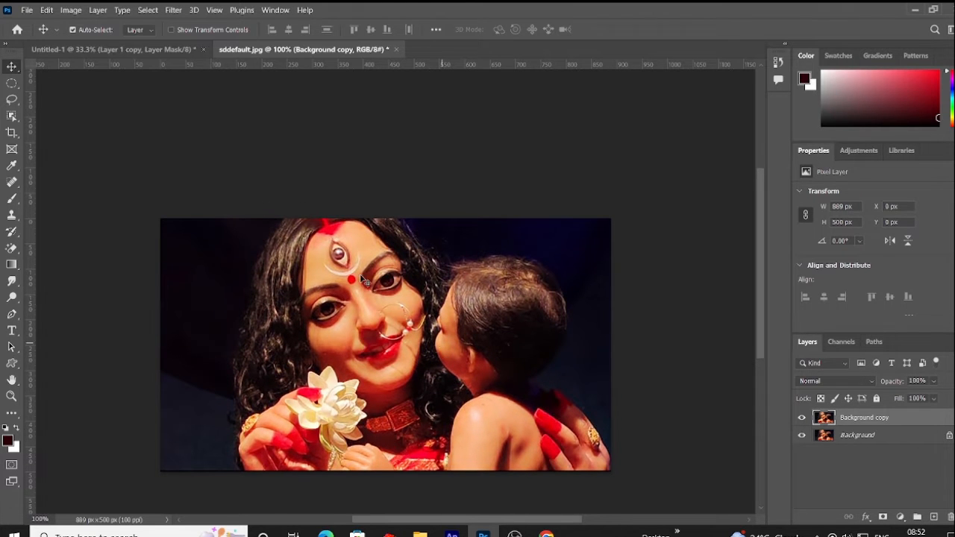
# Step: Start the Camera Raw Filter on the duplicated layer and set the basic contrast to +4 and highlights to +16
pyautogui.click(173, 10)
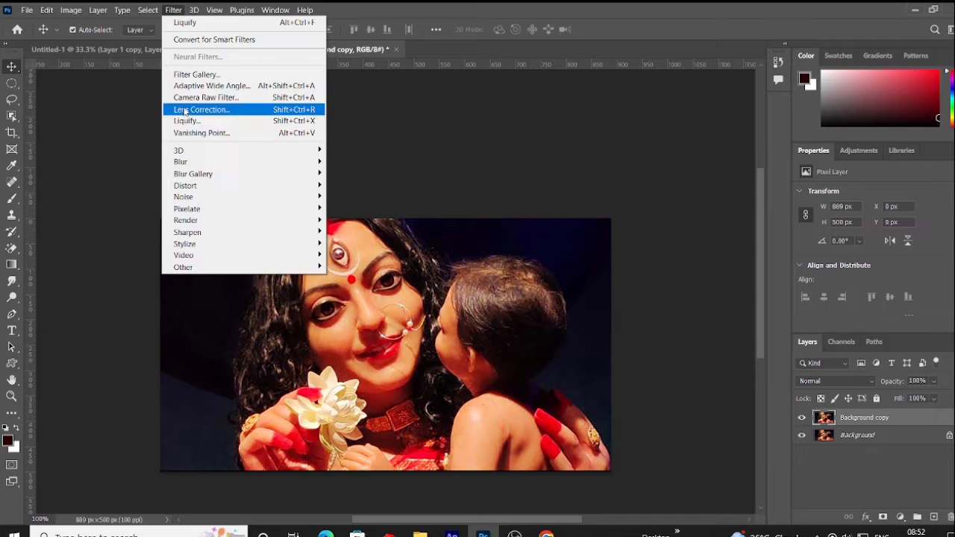
pyautogui.click(229, 97)
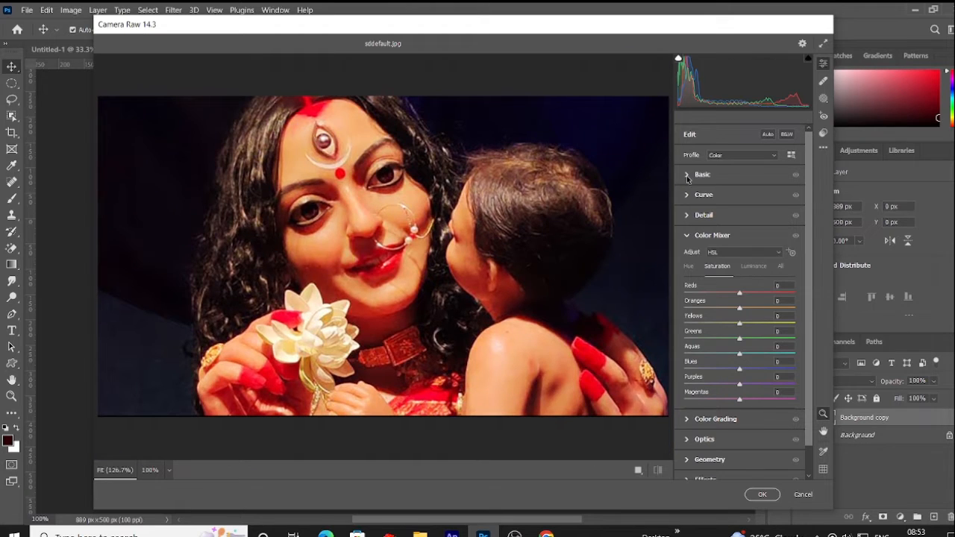
pyautogui.click(687, 175)
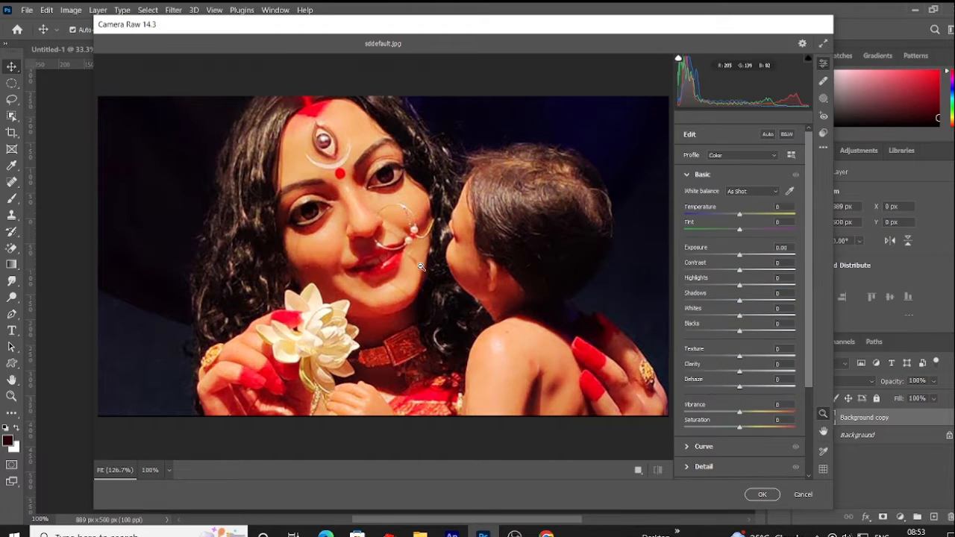
pyautogui.moveTo(741, 273)
pyautogui.mouseDown()
pyautogui.moveTo(761, 287)
pyautogui.moveTo(749, 288)
pyautogui.mouseUp()
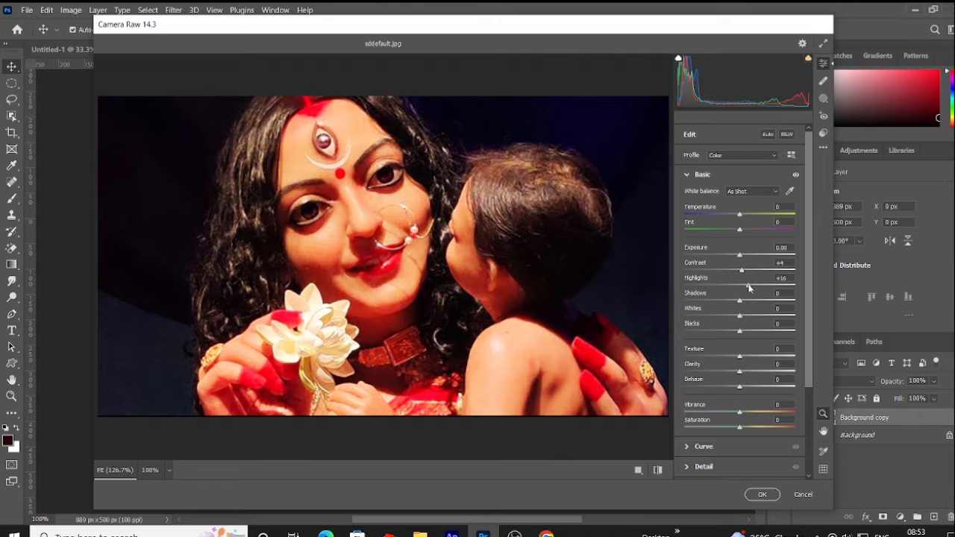
# Step: Lower the whites to -35 and raise the blacks to +32 in the basic adjustments
pyautogui.moveTo(478, 283); pyautogui.dragTo(470, 274)
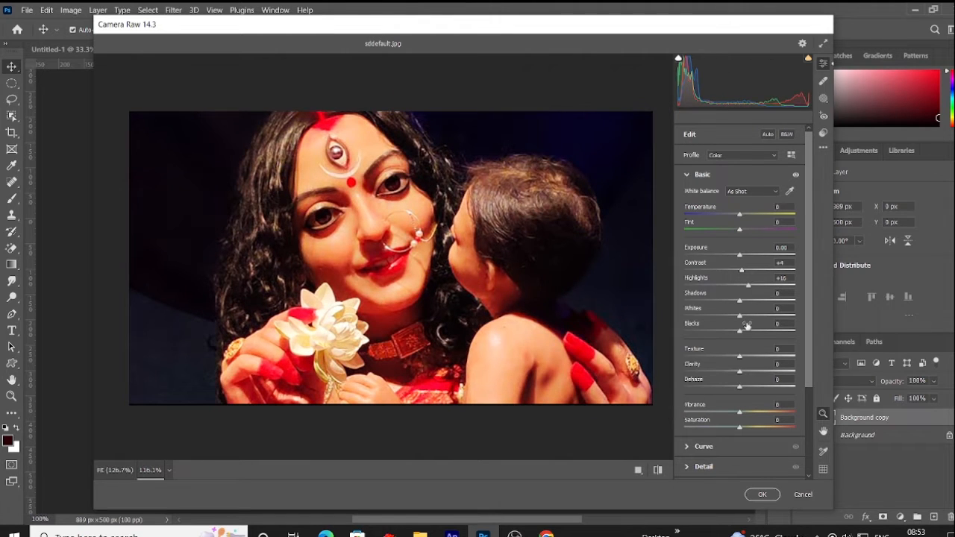
pyautogui.moveTo(738, 318); pyautogui.dragTo(760, 333)
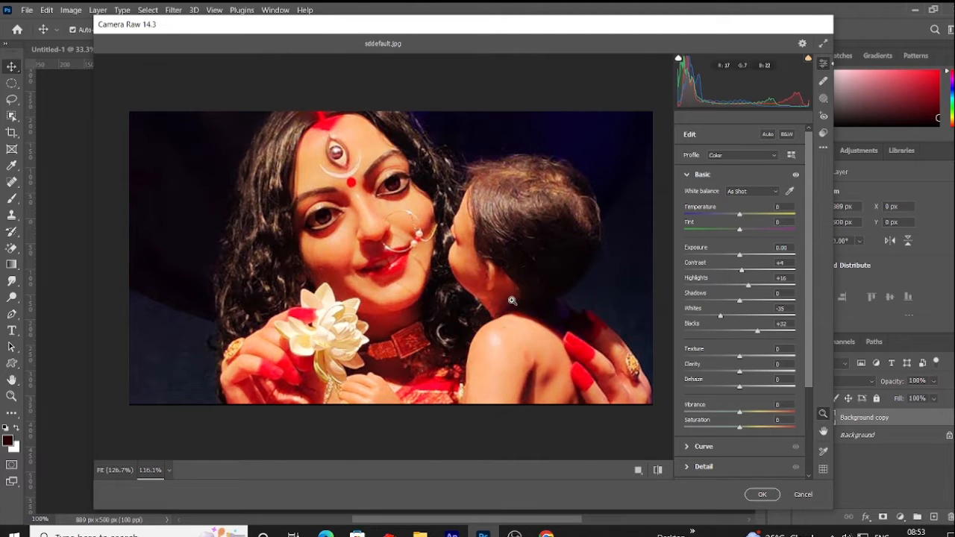
pyautogui.scroll(1, 520, 295)
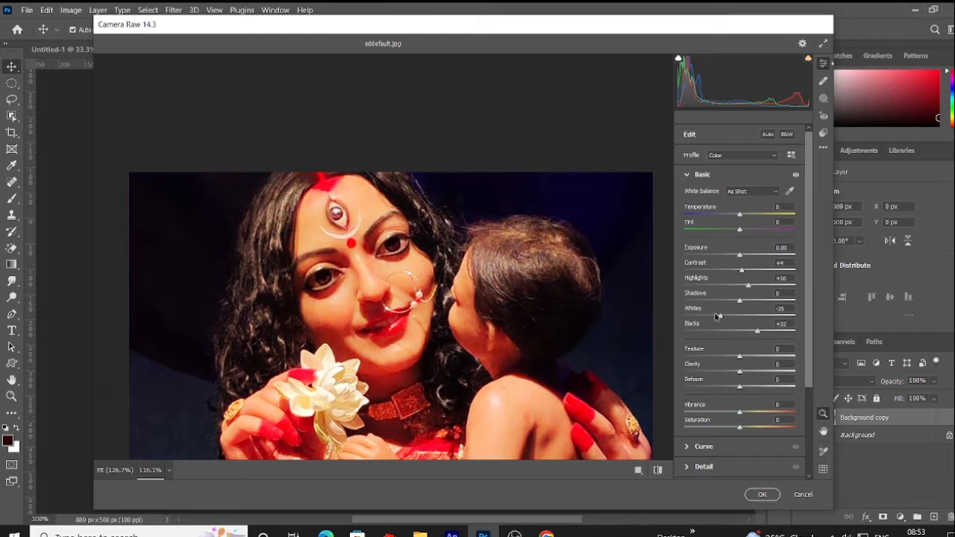
# Step: Set the clarity to +21 and the vibrance to 0
pyautogui.scroll(-3, 723, 312)
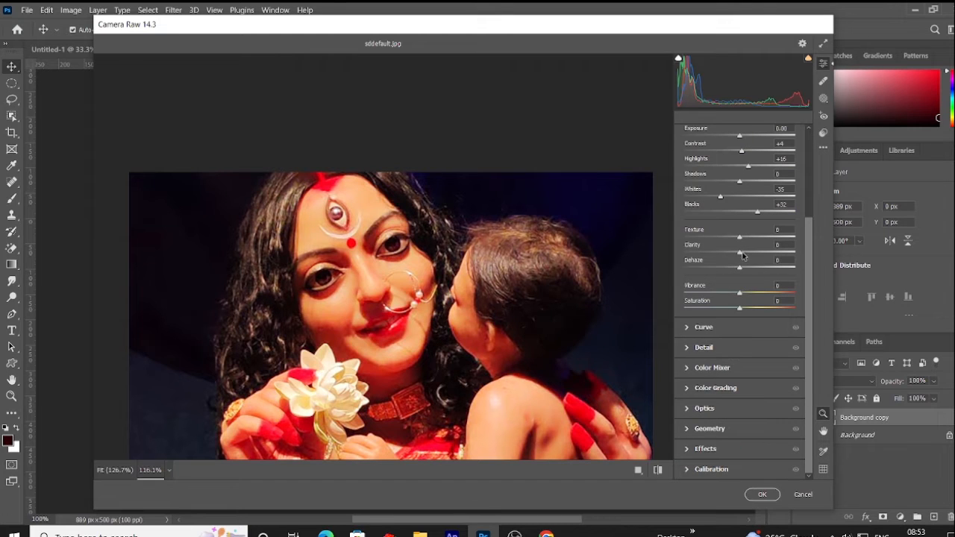
pyautogui.moveTo(743, 256); pyautogui.dragTo(757, 257)
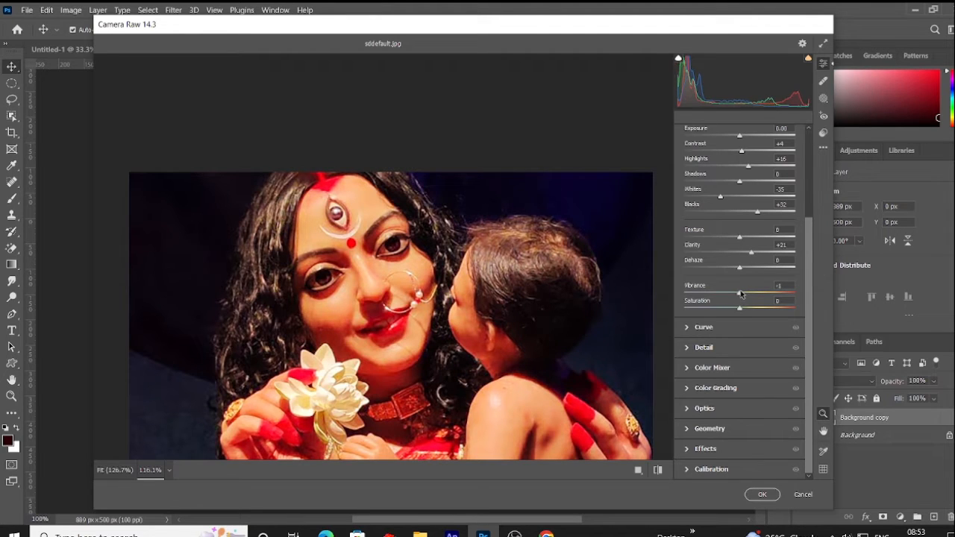
pyautogui.moveTo(741, 293); pyautogui.dragTo(776, 294)
pyautogui.click(781, 285)
pyautogui.write('0')
# Step: Set noise reduction to 39 and color noise reduction to 35, and compare the smoothed skin with the original photo
pyautogui.click(687, 348)
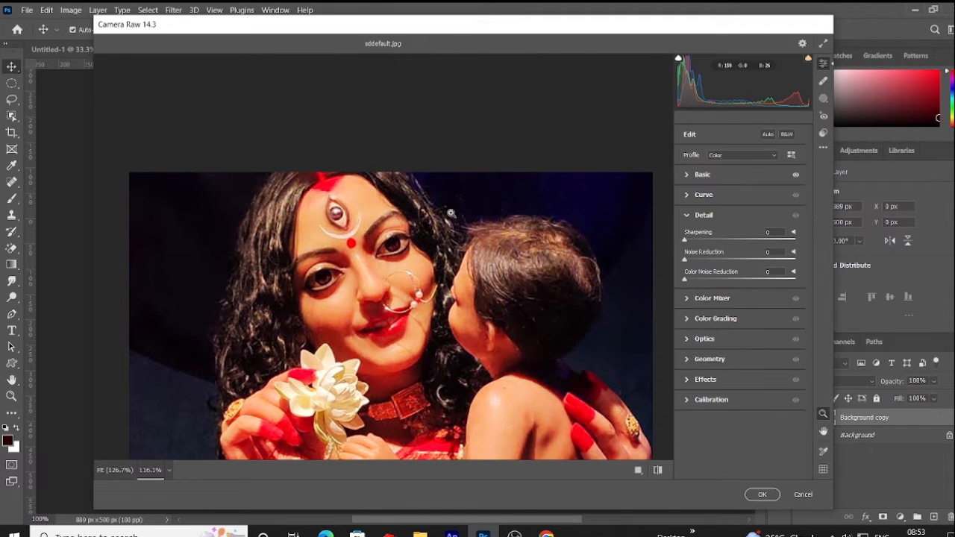
pyautogui.click(735, 261)
pyautogui.moveTo(736, 260); pyautogui.dragTo(726, 279)
pyautogui.scroll(3, 439, 308)
pyautogui.scroll(-3, 416, 283)
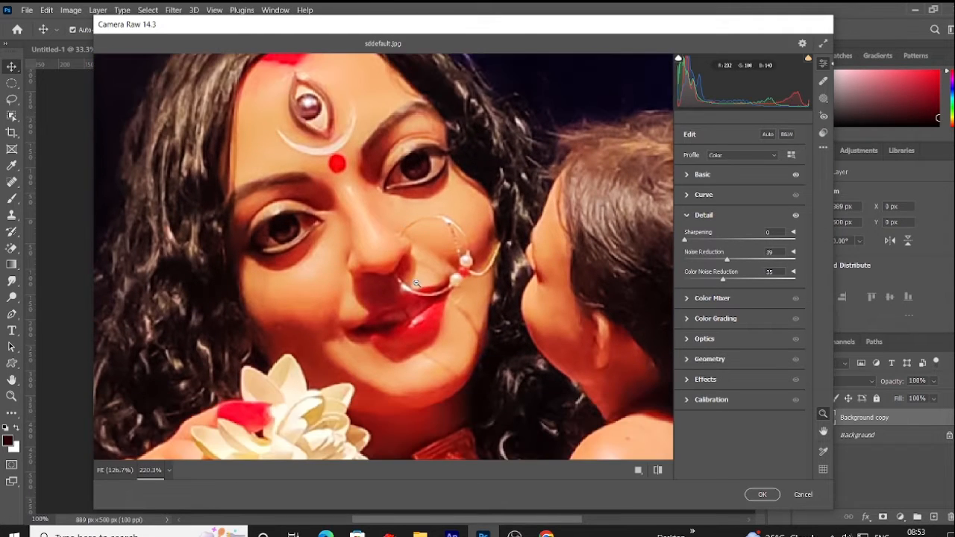
pyautogui.click(659, 470)
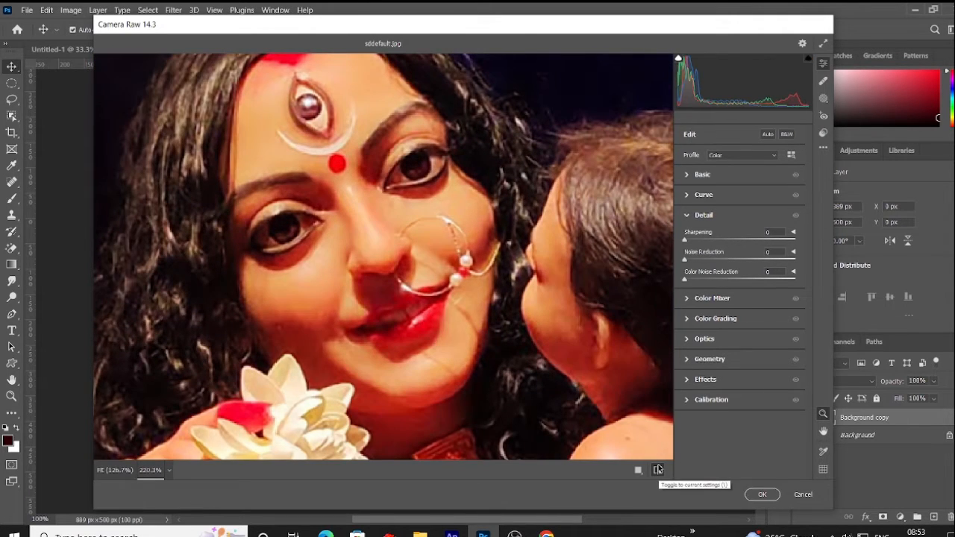
pyautogui.click(658, 470)
pyautogui.scroll(-4, 498, 322)
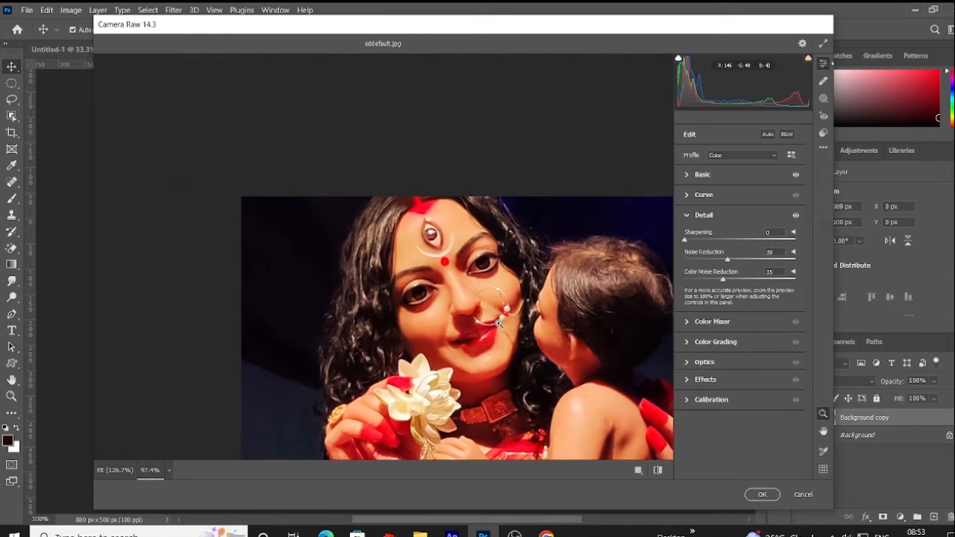
pyautogui.scroll(3, 523, 310)
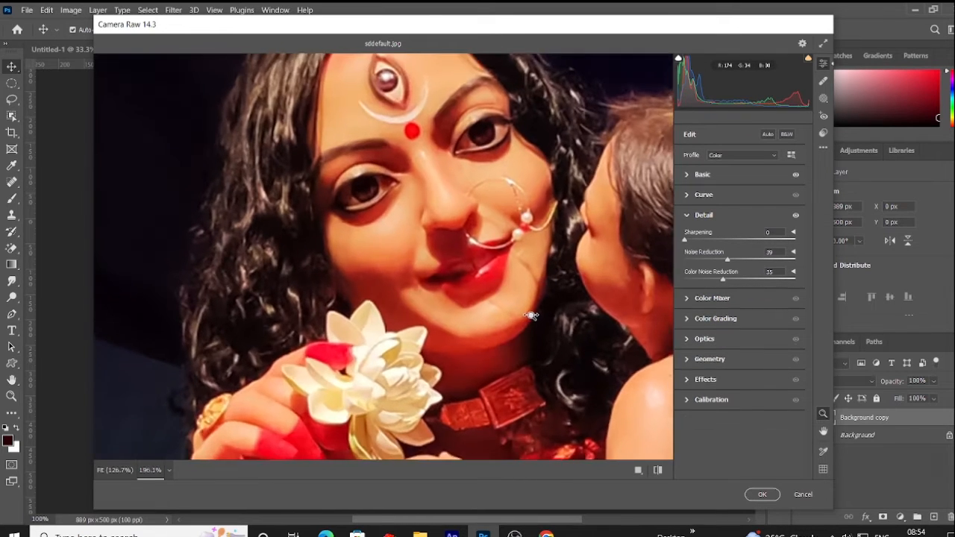
pyautogui.scroll(1, 530, 315)
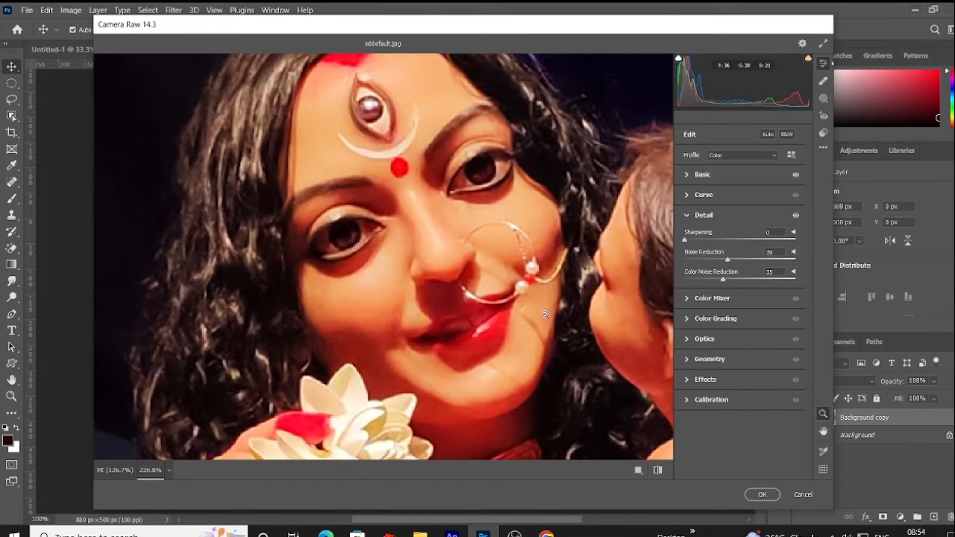
# Step: Adjust the Color Mixer saturation to +4 for reds, -26 for oranges and -32 for yellows
pyautogui.click(690, 300)
pyautogui.scroll(-4, 584, 305)
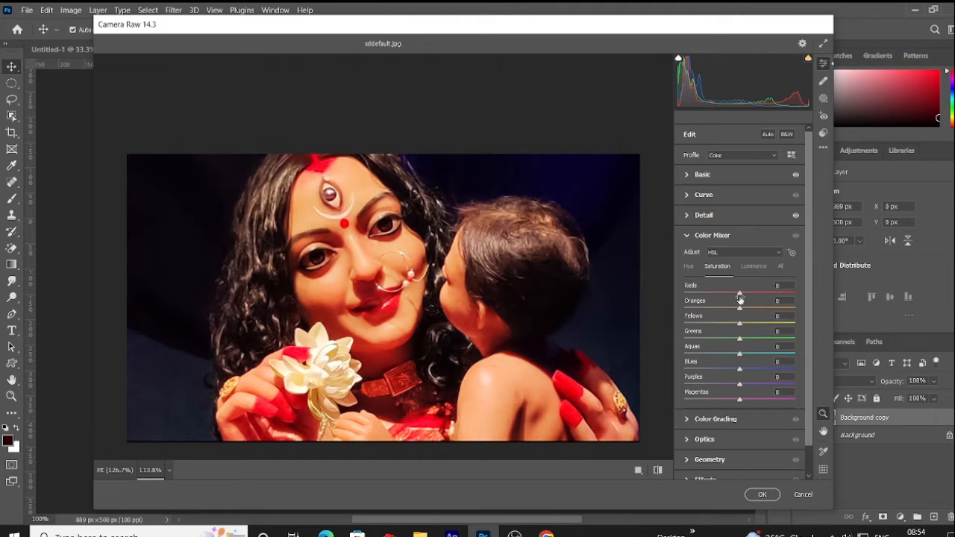
pyautogui.moveTo(767, 296); pyautogui.dragTo(749, 296)
pyautogui.click(787, 285)
pyautogui.write('5')
pyautogui.moveTo(741, 308); pyautogui.dragTo(721, 323)
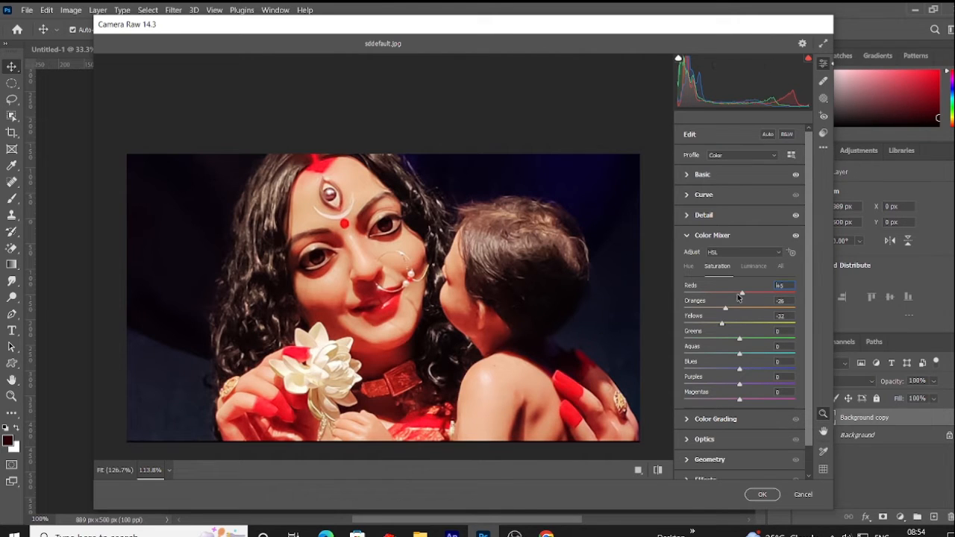
pyautogui.moveTo(743, 296)
pyautogui.mouseDown()
pyautogui.moveTo(713, 296)
pyautogui.moveTo(742, 302)
pyautogui.mouseUp()
# Step: Reduce the saturation of magentas, purples, blues, aquas and greens to -100 each
pyautogui.moveTo(741, 401); pyautogui.dragTo(591, 372)
pyautogui.moveTo(741, 381); pyautogui.dragTo(672, 382)
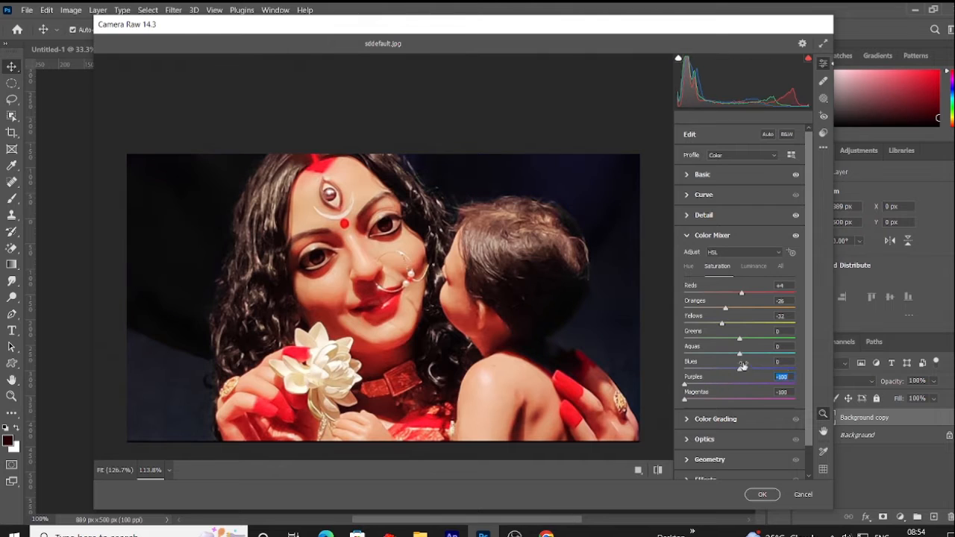
pyautogui.moveTo(740, 369); pyautogui.dragTo(673, 358)
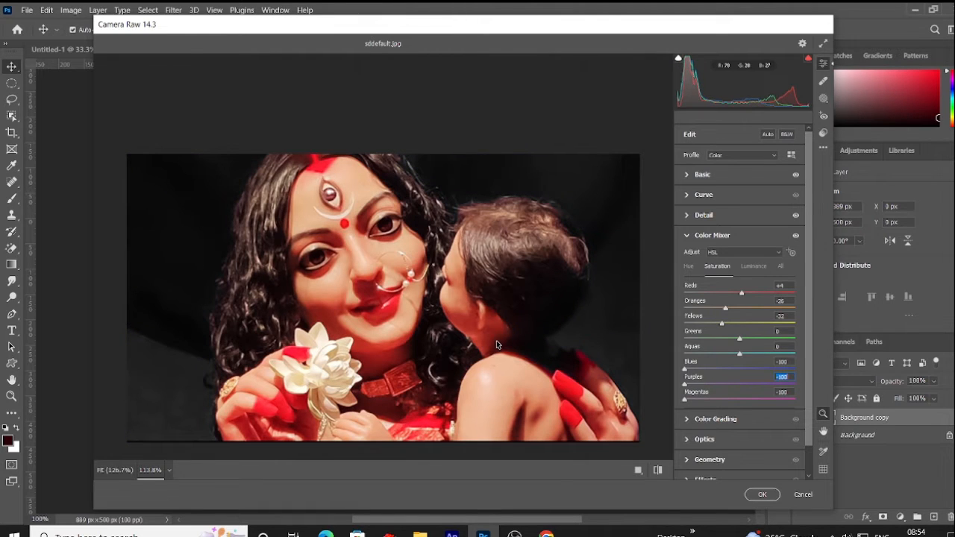
pyautogui.moveTo(740, 354); pyautogui.dragTo(684, 354)
pyautogui.moveTo(740, 339); pyautogui.dragTo(636, 340)
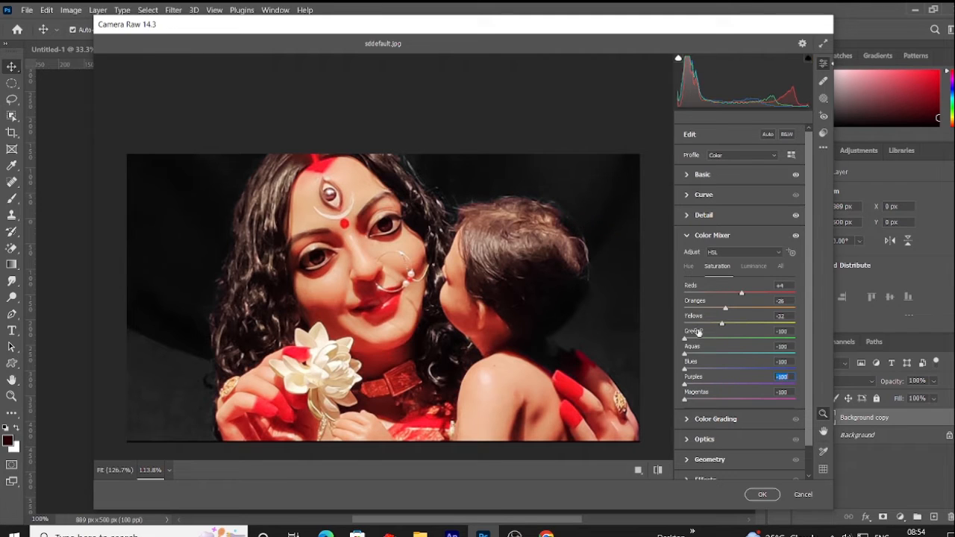
# Step: Refine the warm tones' saturation to -44 for yellows, -5 for reds and -14 for oranges
pyautogui.moveTo(721, 325); pyautogui.dragTo(714, 346)
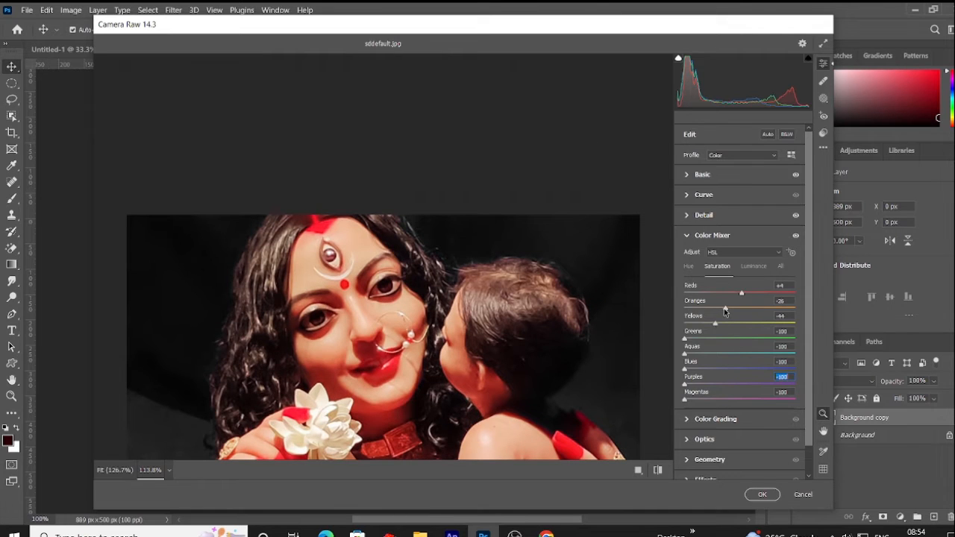
pyautogui.moveTo(725, 310); pyautogui.dragTo(727, 313)
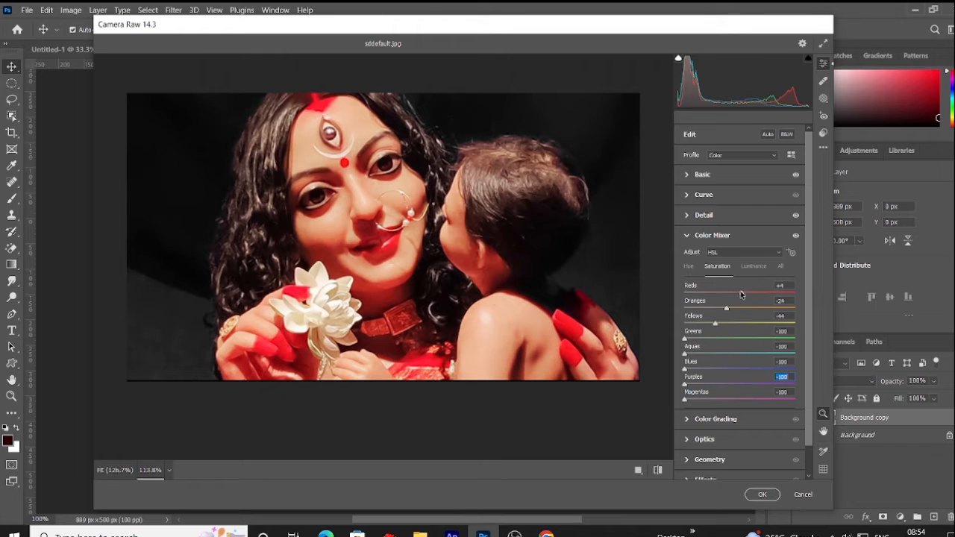
pyautogui.moveTo(742, 294)
pyautogui.mouseDown()
pyautogui.moveTo(718, 295)
pyautogui.moveTo(737, 296)
pyautogui.mouseUp()
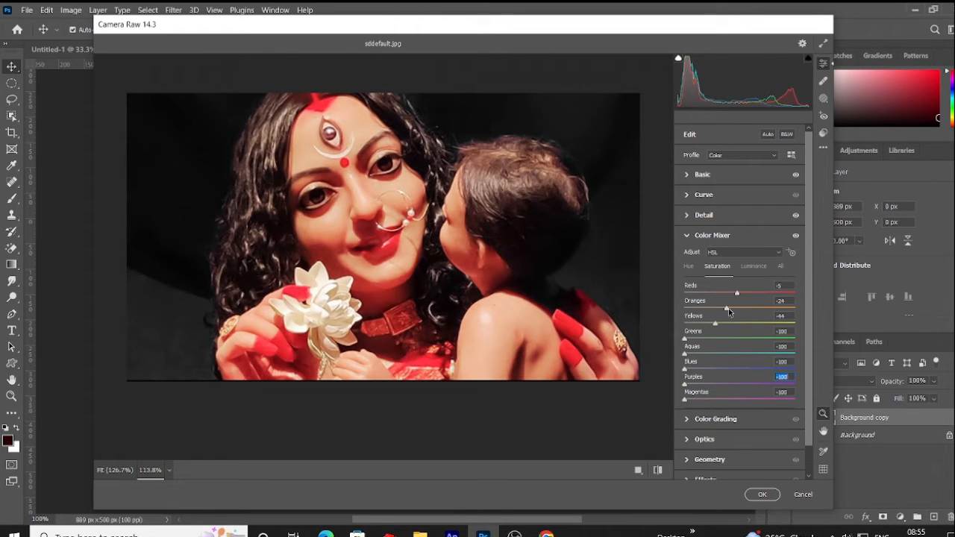
pyautogui.moveTo(730, 308)
pyautogui.mouseDown()
pyautogui.moveTo(742, 307)
pyautogui.moveTo(732, 308)
pyautogui.mouseUp()
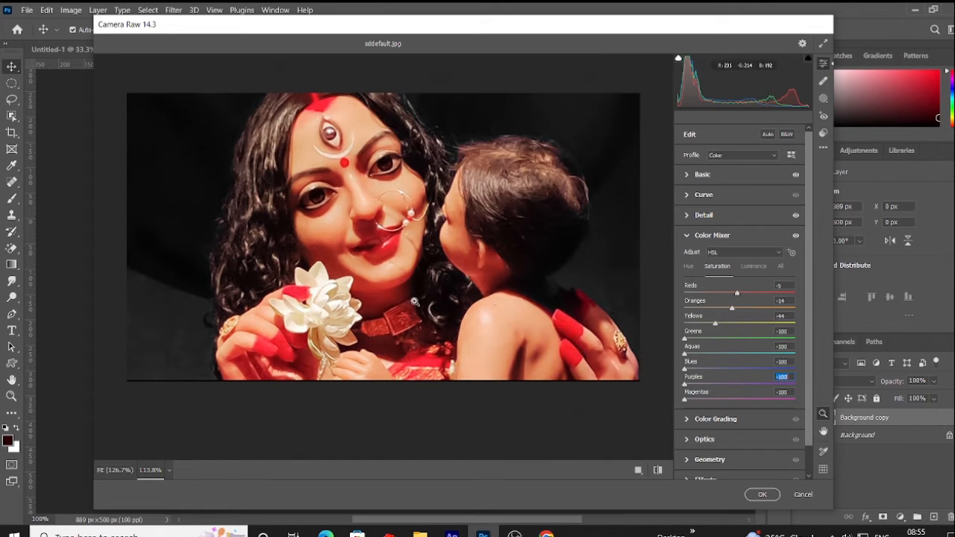
# Step: Try raising the reds' luminance to +50 in the Color Mixer, and reset it
pyautogui.click(688, 266)
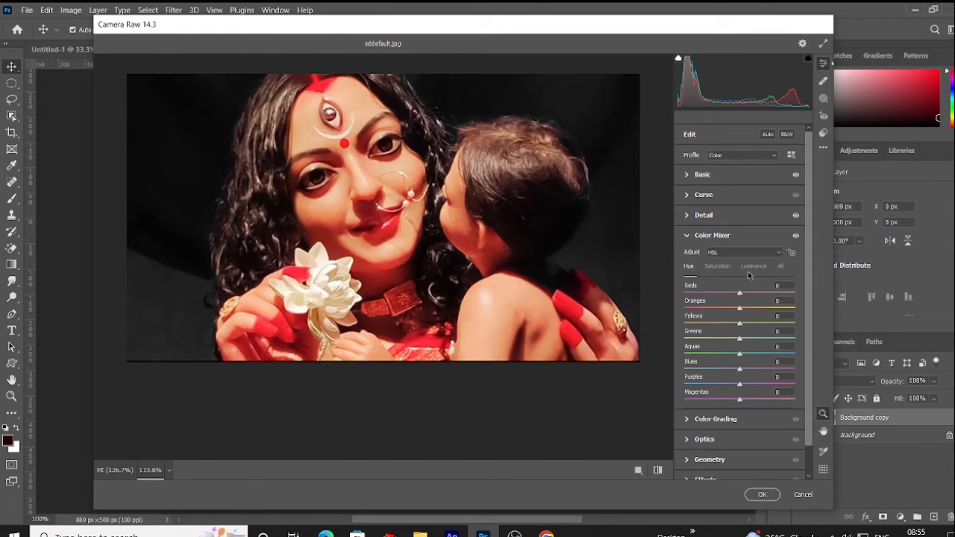
pyautogui.click(752, 270)
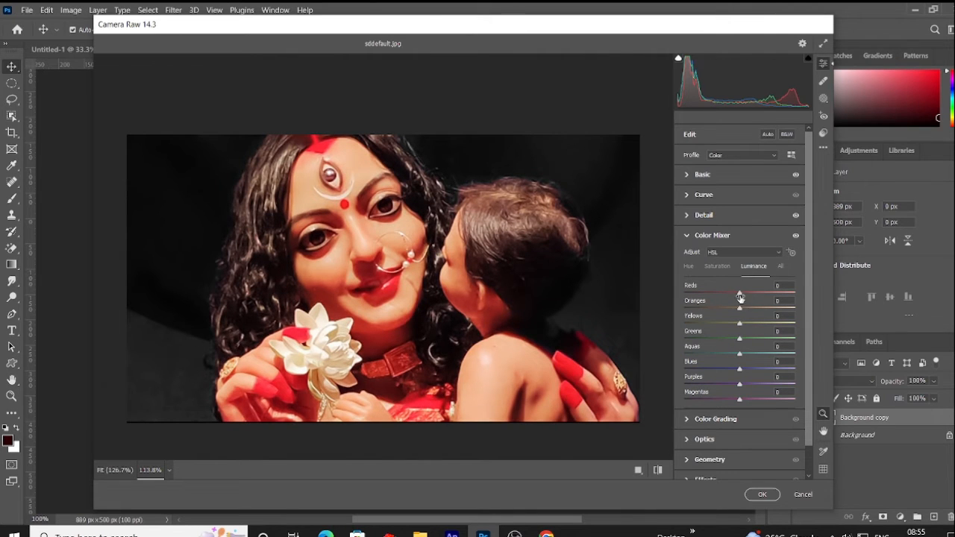
pyautogui.moveTo(740, 297); pyautogui.dragTo(770, 309)
pyautogui.click(791, 287)
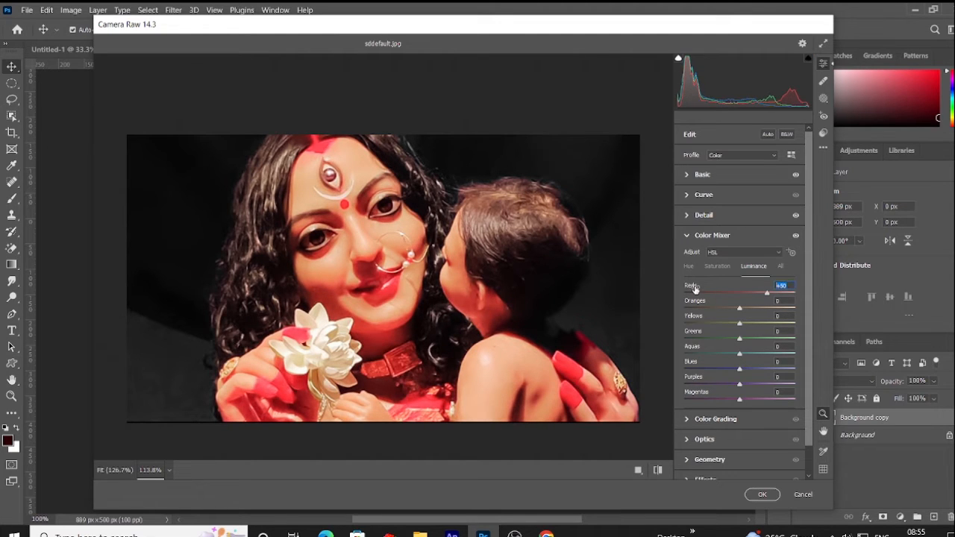
pyautogui.doubleClick(690, 286)
pyautogui.click(728, 267)
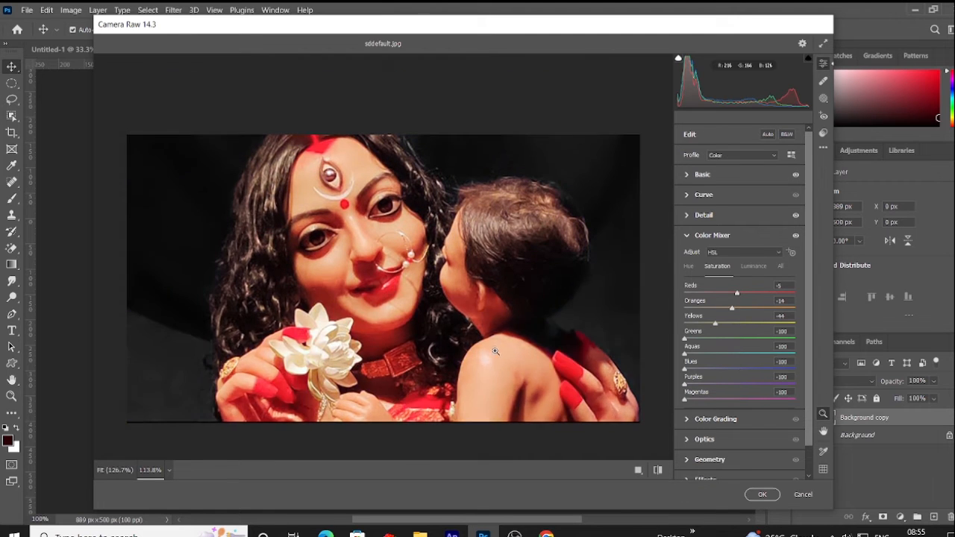
# Step: Darken the photo's edges with a negative Vignetting amount in the Camera Raw effects settings
pyautogui.scroll(4, 489, 340)
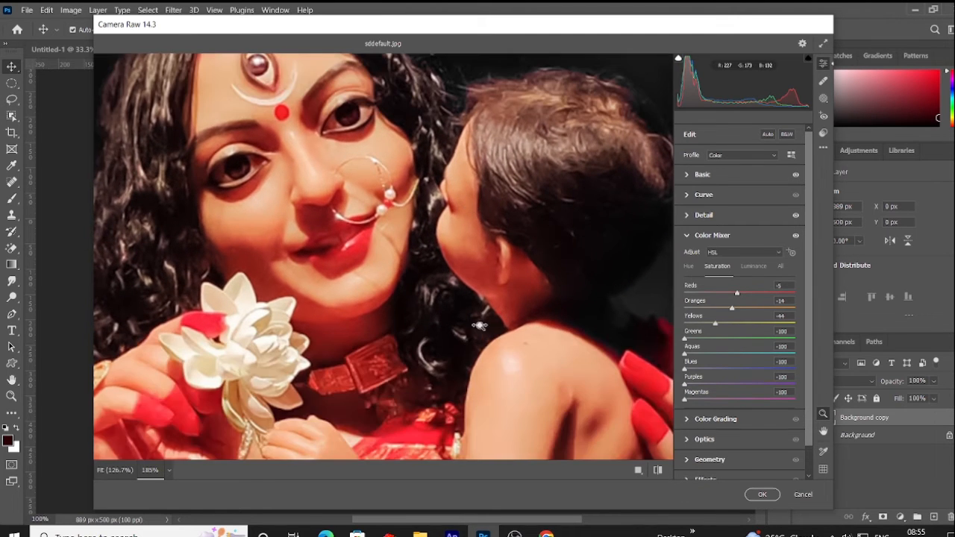
pyautogui.scroll(-4, 478, 323)
pyautogui.scroll(-1, 743, 424)
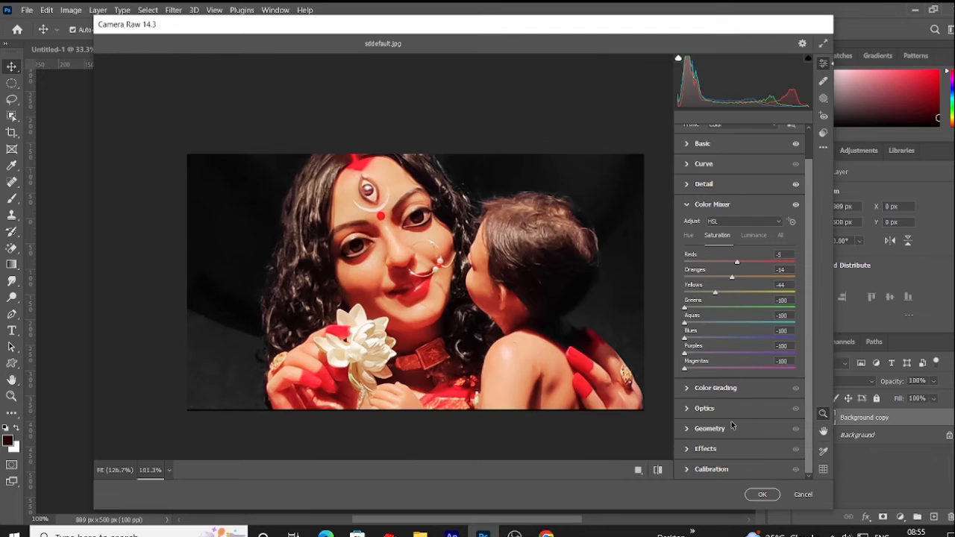
pyautogui.click(689, 450)
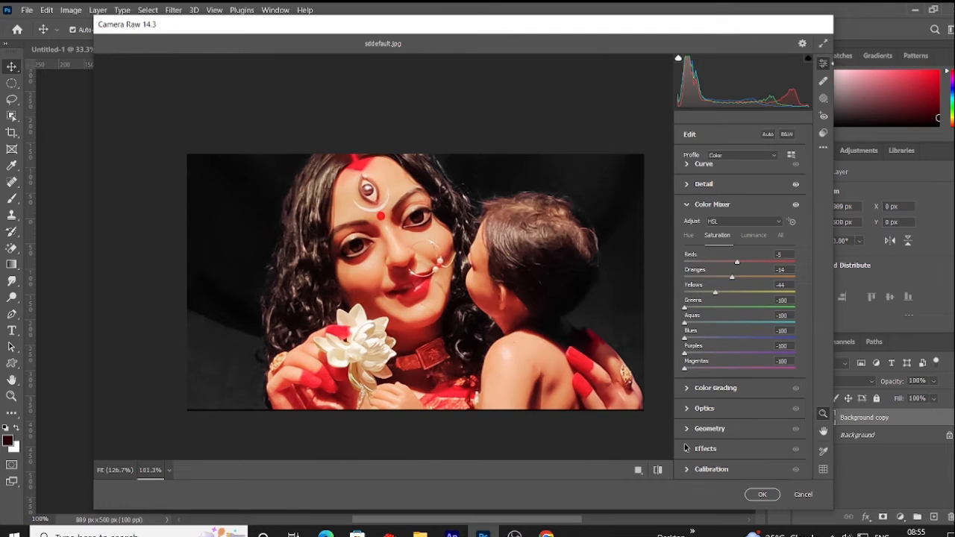
pyautogui.moveTo(742, 363); pyautogui.dragTo(719, 364)
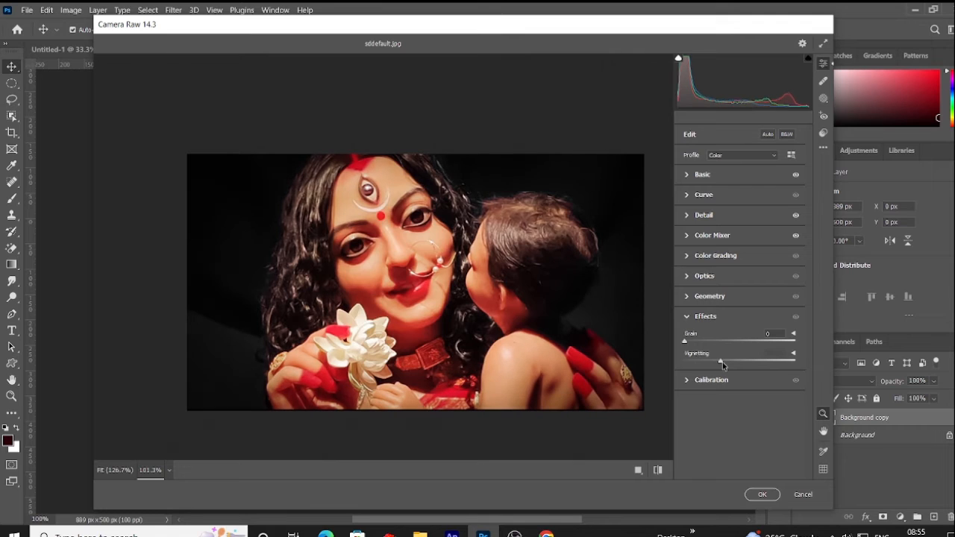
# Step: Set the Optics vignette to -57 and apply the Camera Raw adjustments to the layer
pyautogui.click(688, 277)
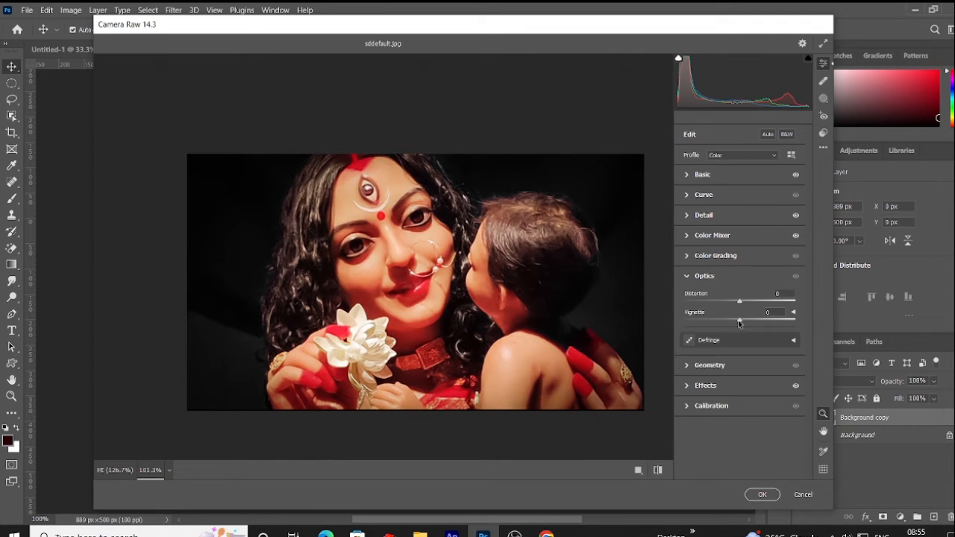
pyautogui.moveTo(740, 324); pyautogui.dragTo(719, 322)
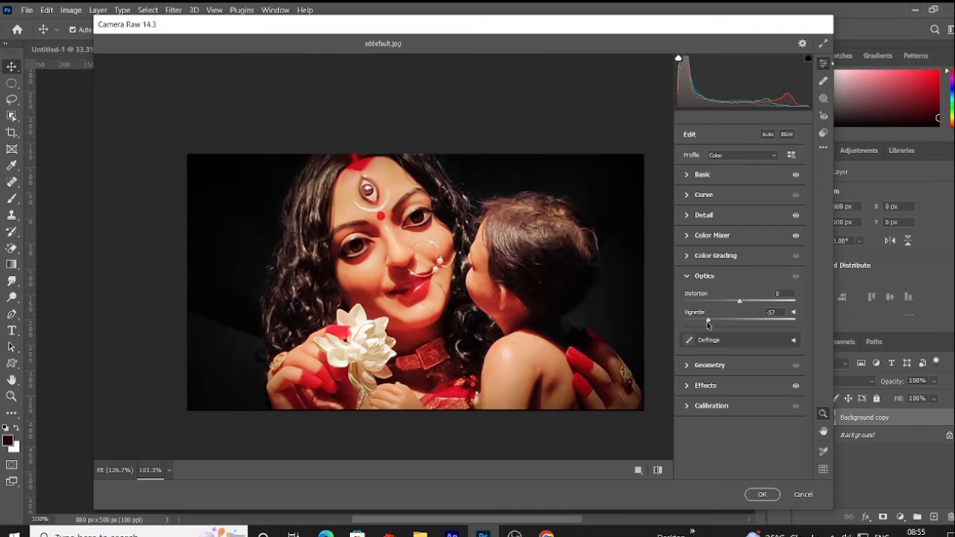
pyautogui.click(762, 494)
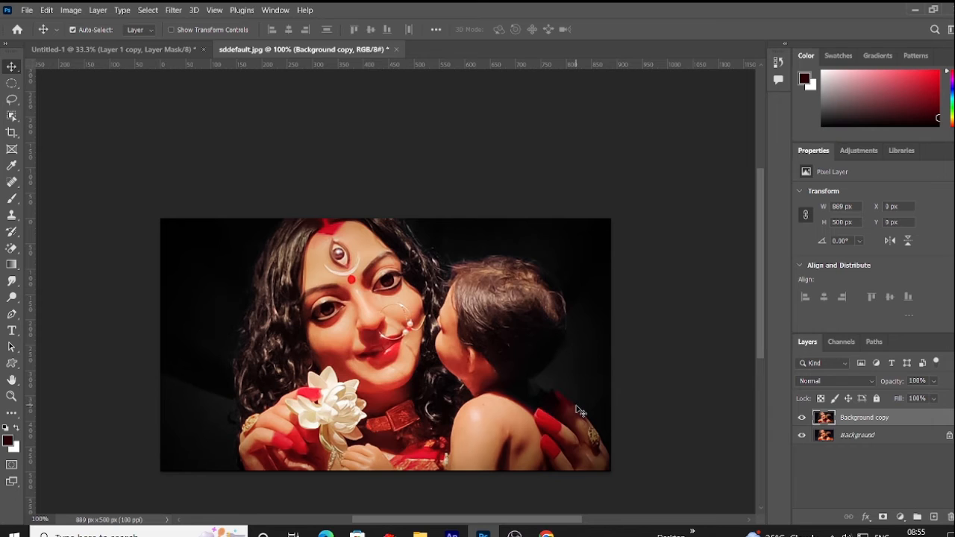
# Step: Start Liquify on the Background copy layer and set the Smile of Face #1 to 24
pyautogui.scroll(-1, 581, 411)
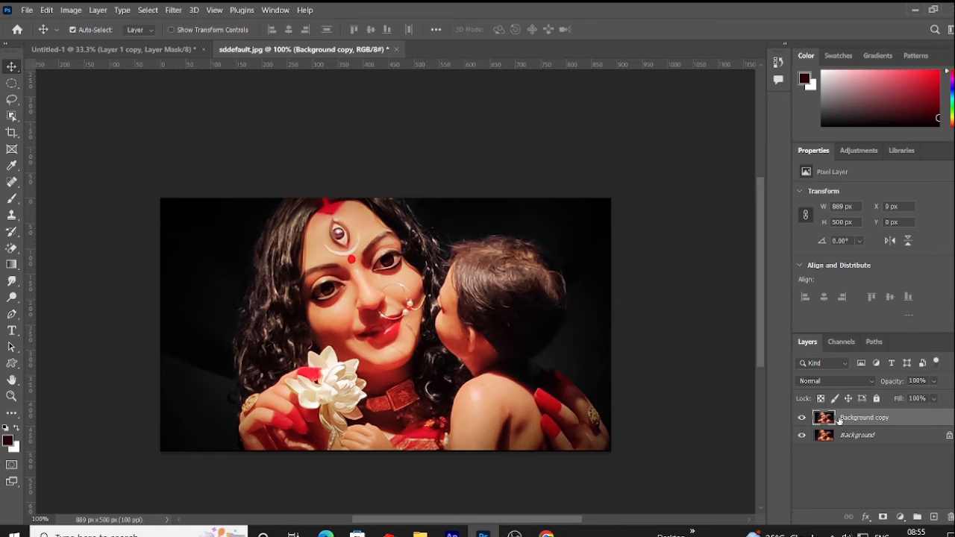
pyautogui.click(173, 10)
pyautogui.moveTo(147, 12)
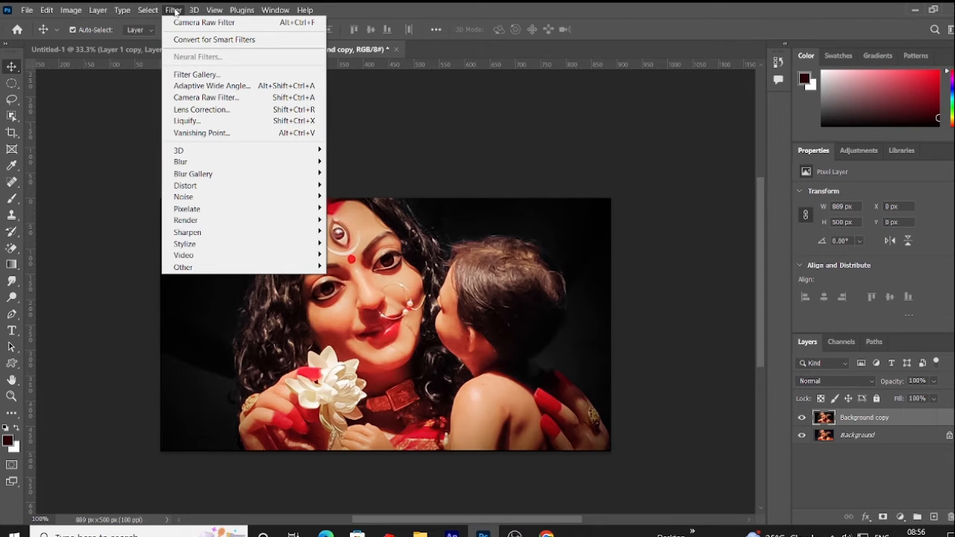
pyautogui.click(207, 123)
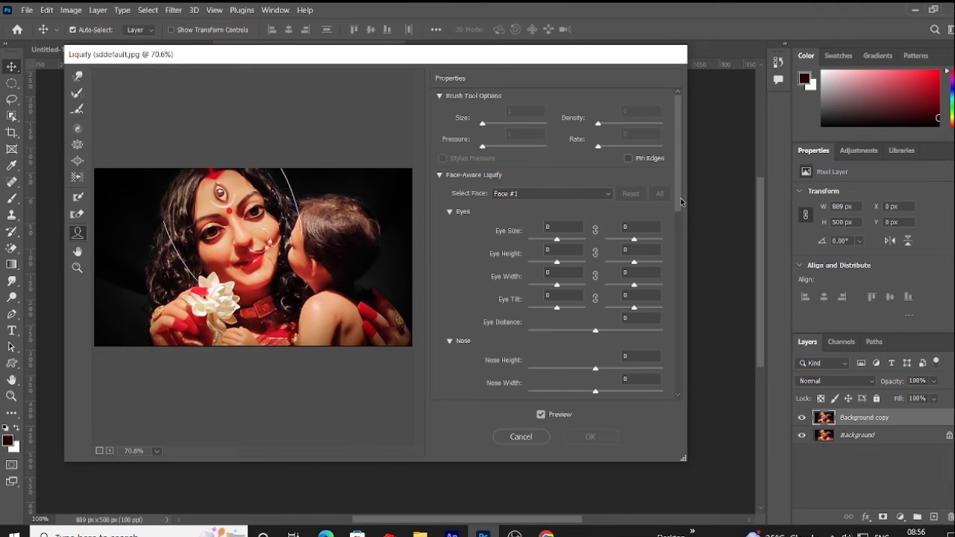
pyautogui.moveTo(679, 197)
pyautogui.mouseDown()
pyautogui.moveTo(677, 275)
pyautogui.moveTo(670, 219)
pyautogui.mouseUp()
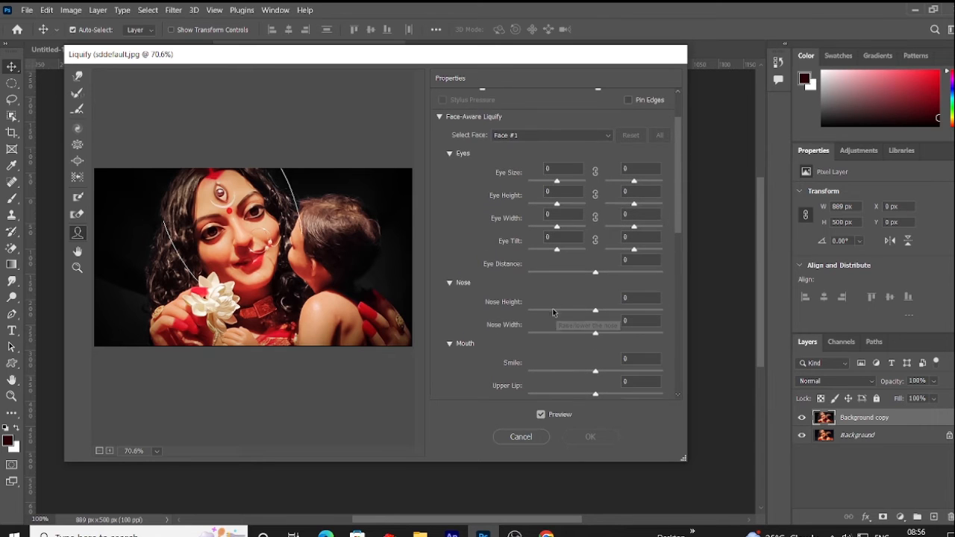
pyautogui.scroll(-2, 594, 322)
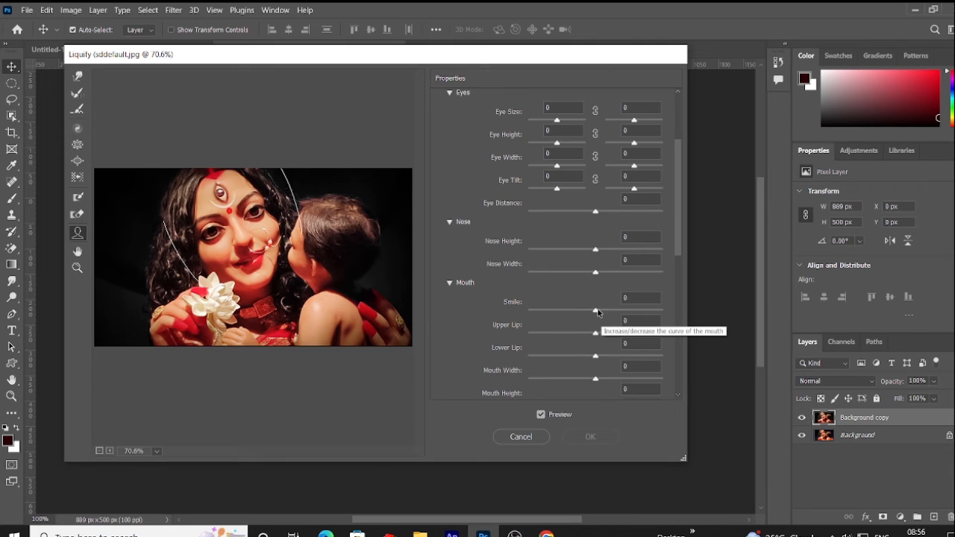
pyautogui.moveTo(596, 311); pyautogui.dragTo(631, 312)
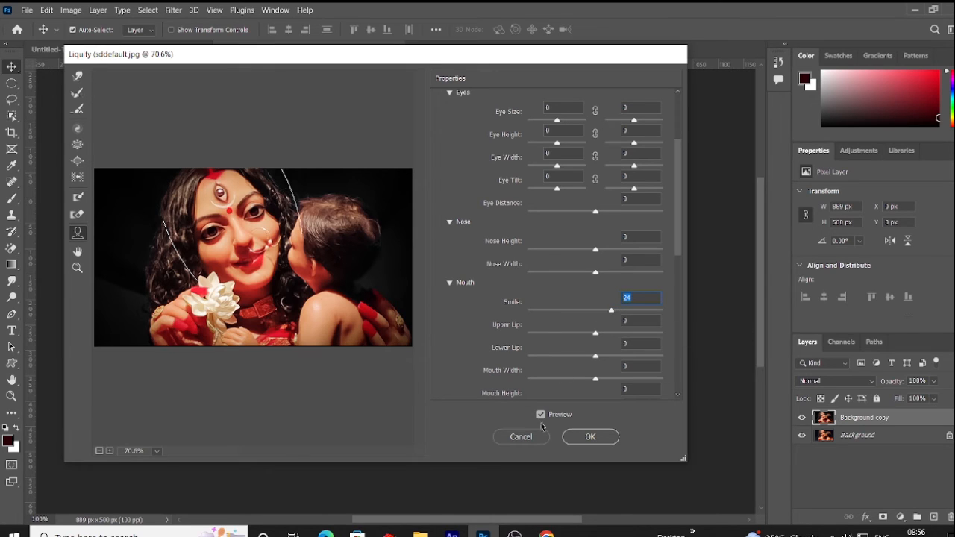
# Step: Apply the Liquify smile adjustment and compare the Background copy layer with the original by toggling its visibility
pyautogui.scroll(-3, 523, 360)
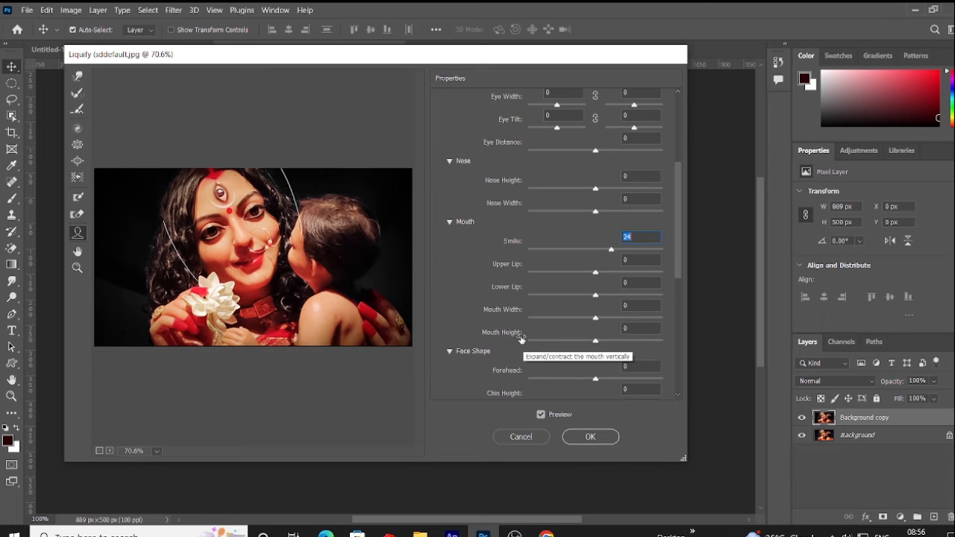
pyautogui.scroll(-3, 520, 338)
pyautogui.scroll(6, 633, 272)
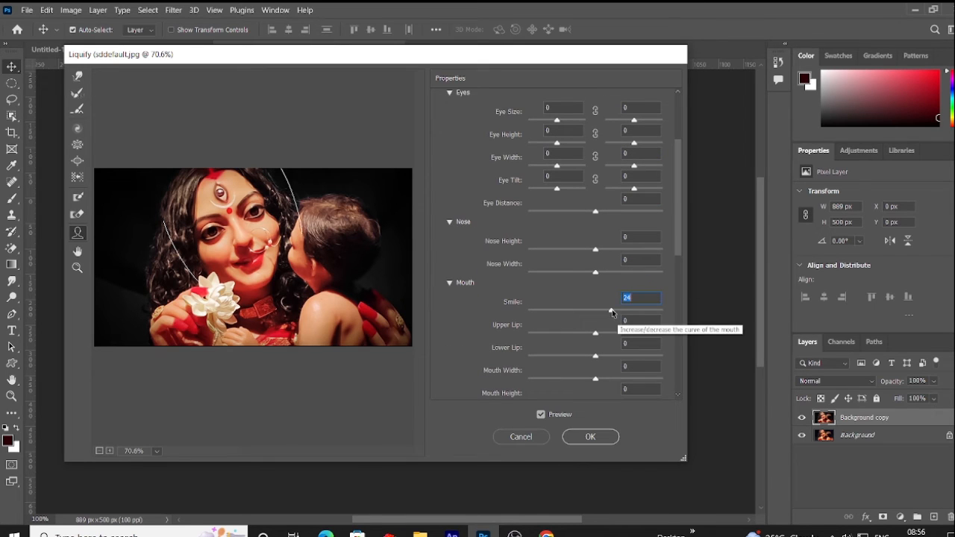
pyautogui.moveTo(597, 313)
pyautogui.mouseDown()
pyautogui.moveTo(551, 321)
pyautogui.moveTo(422, 312)
pyautogui.moveTo(613, 318)
pyautogui.mouseUp()
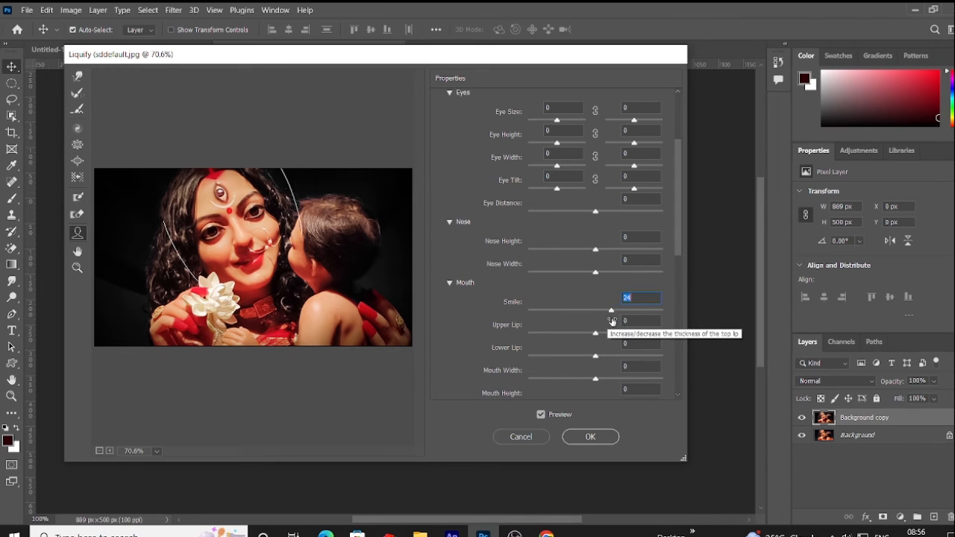
pyautogui.click(591, 437)
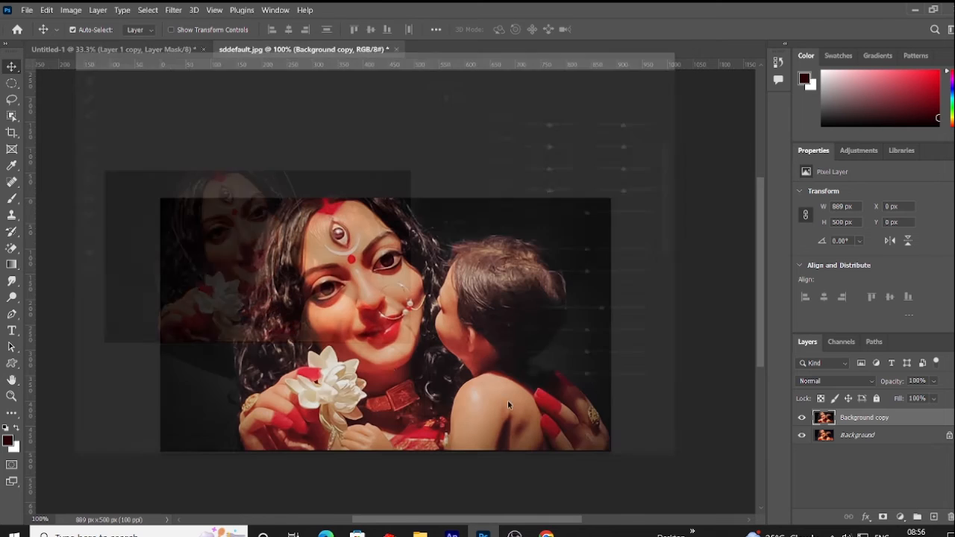
pyautogui.click(802, 418)
pyautogui.click(803, 418)
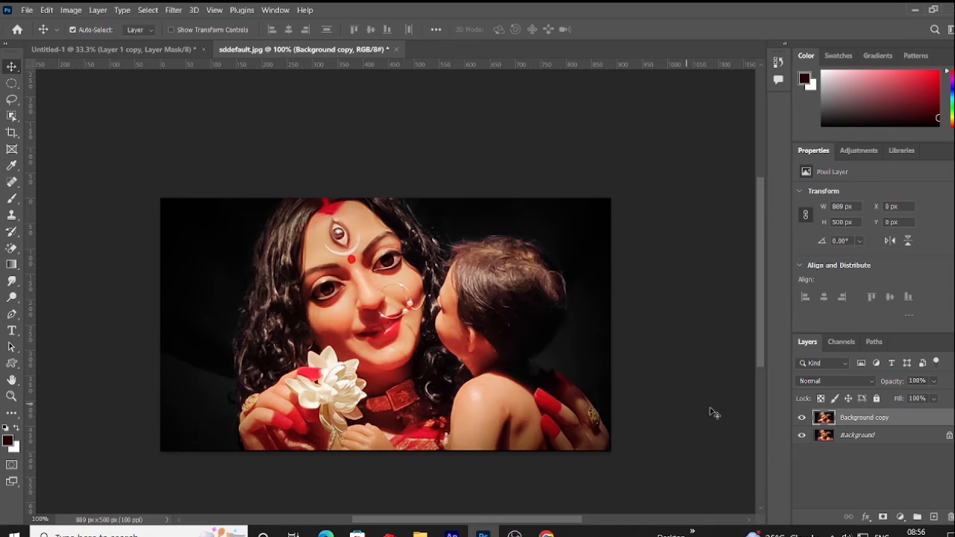
# Step: Start a Levels adjustment on the Background copy layer, clear its dialog from the woman's face, and review the Red and Green channels
pyautogui.click(71, 10)
pyautogui.moveTo(83, 40)
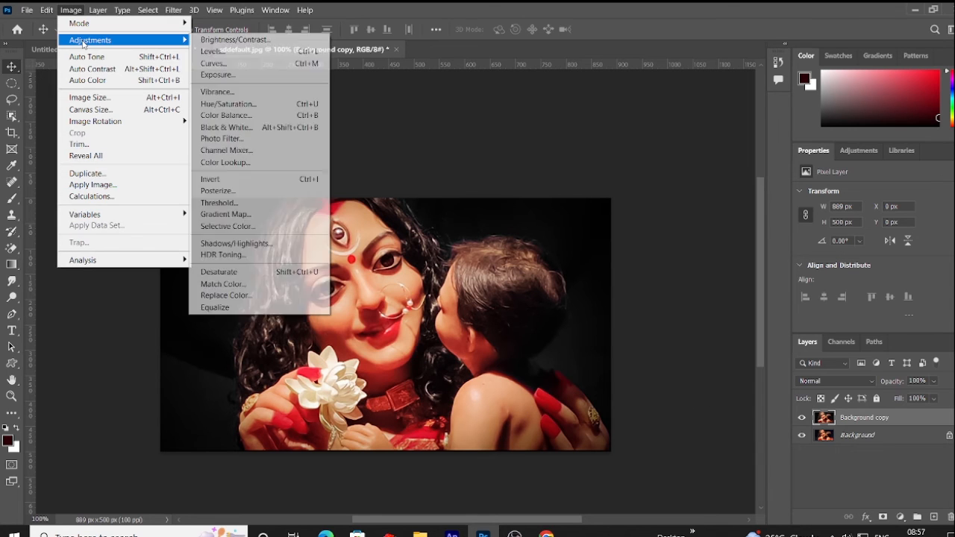
pyautogui.click(262, 52)
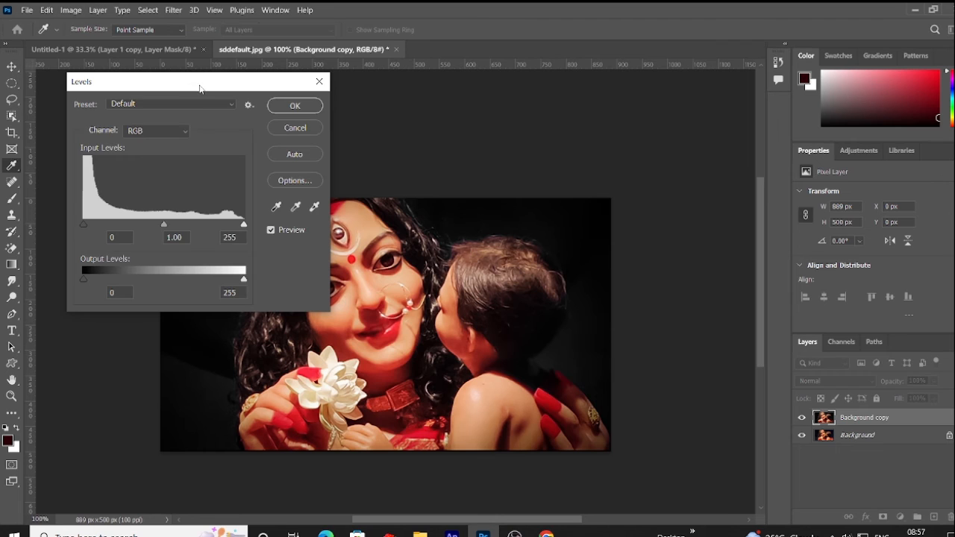
pyautogui.moveTo(199, 89); pyautogui.dragTo(610, 142)
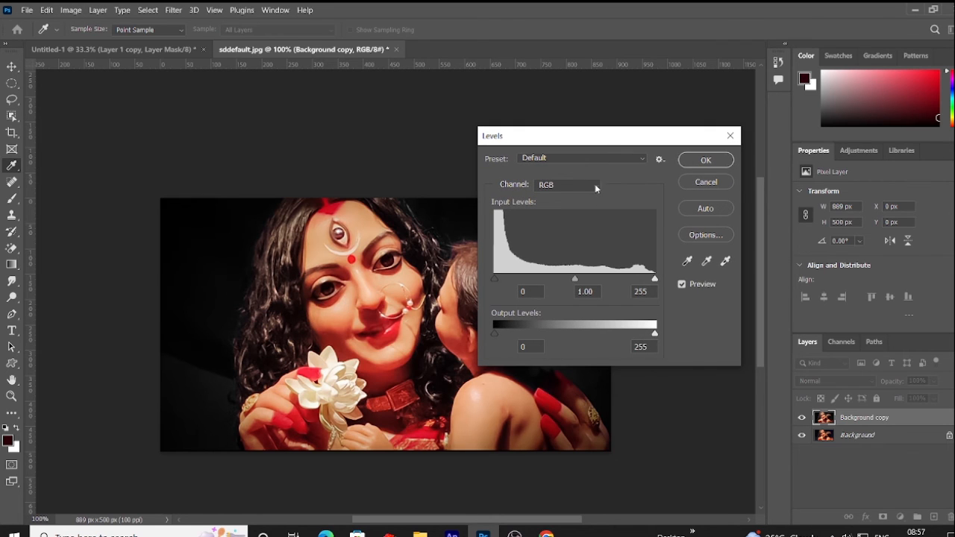
pyautogui.click(595, 185)
pyautogui.click(568, 209)
pyautogui.click(589, 185)
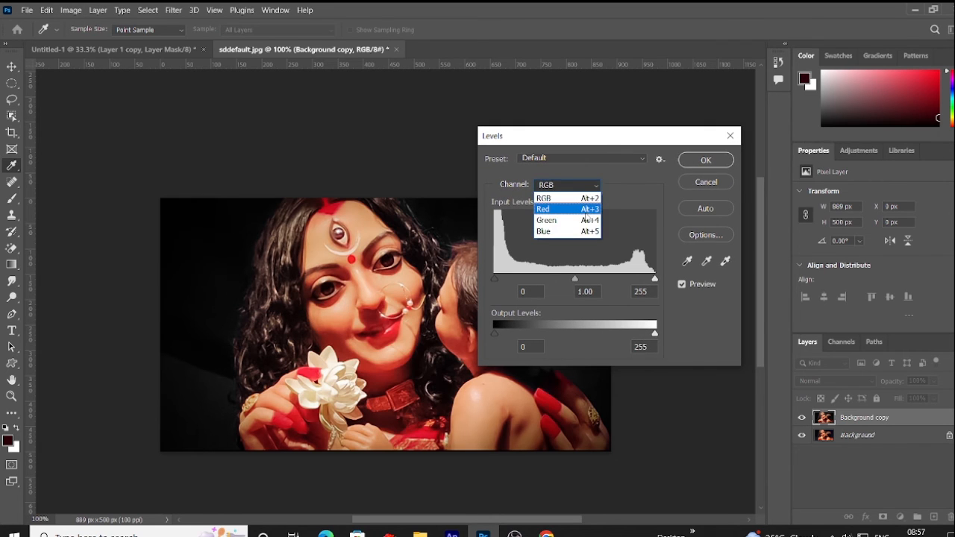
pyautogui.click(586, 212)
pyautogui.click(567, 185)
pyautogui.click(579, 218)
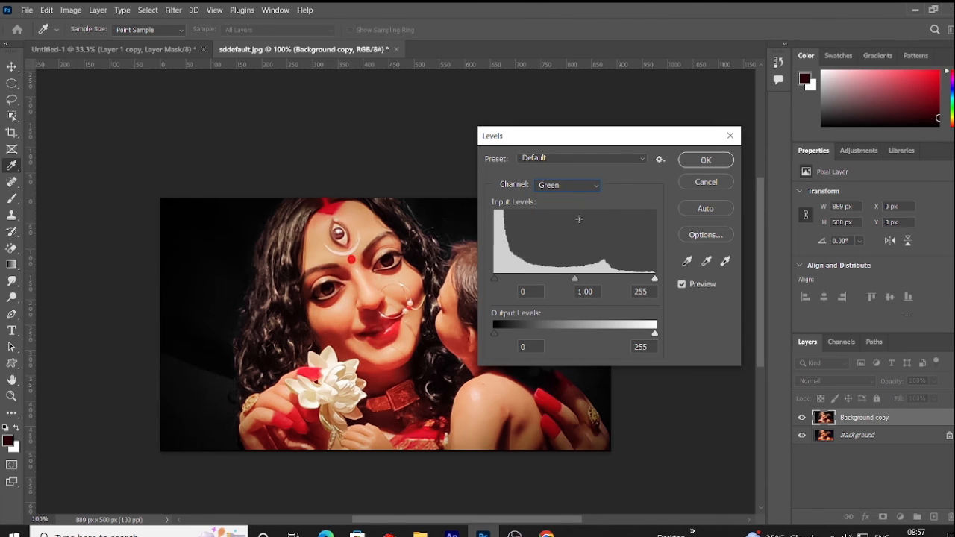
# Step: Slightly lower the Blue channel's white input level and apply the Levels adjustment
pyautogui.click(574, 186)
pyautogui.click(577, 232)
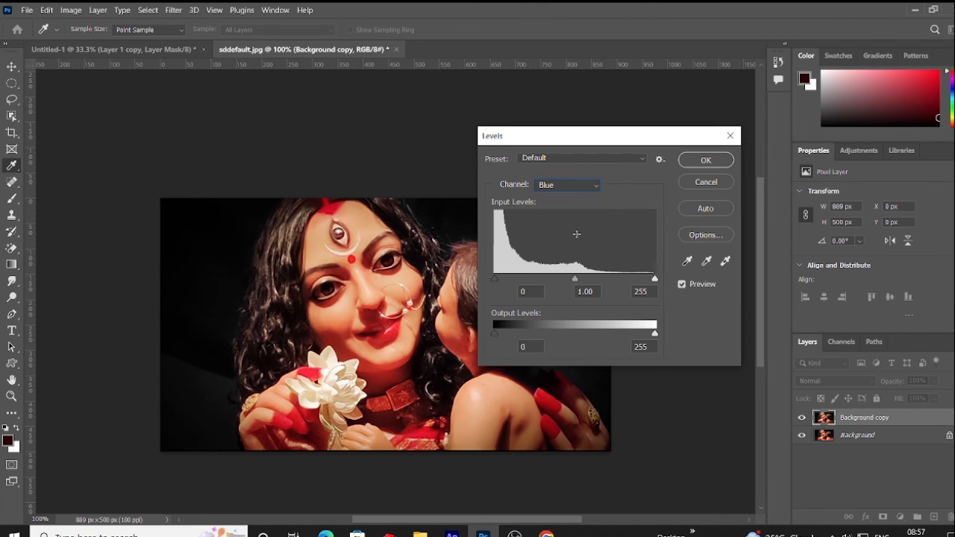
pyautogui.moveTo(655, 280)
pyautogui.mouseDown()
pyautogui.moveTo(638, 280)
pyautogui.moveTo(644, 278)
pyautogui.mouseUp()
pyautogui.click(644, 278)
pyautogui.click(706, 160)
pyautogui.scroll(-2, 347, 309)
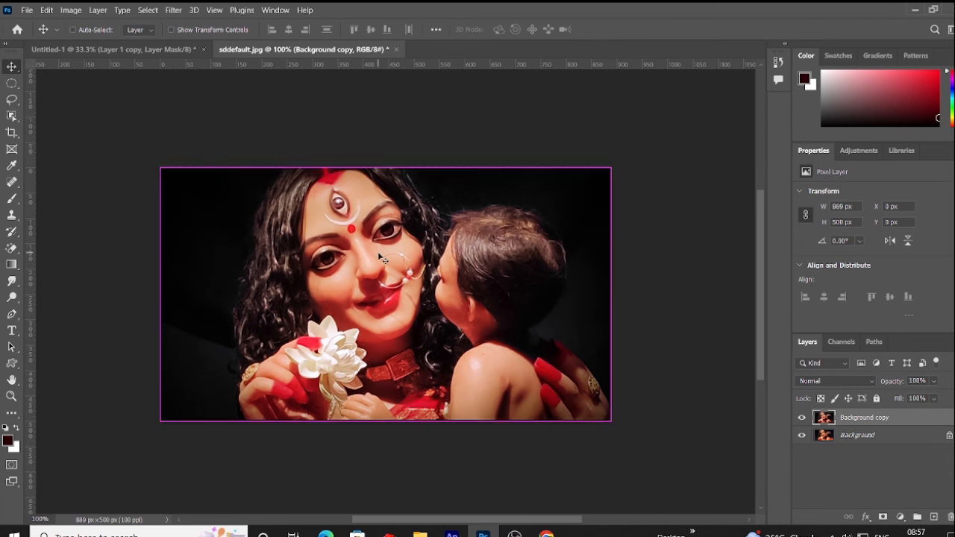
pyautogui.scroll(1, 381, 258)
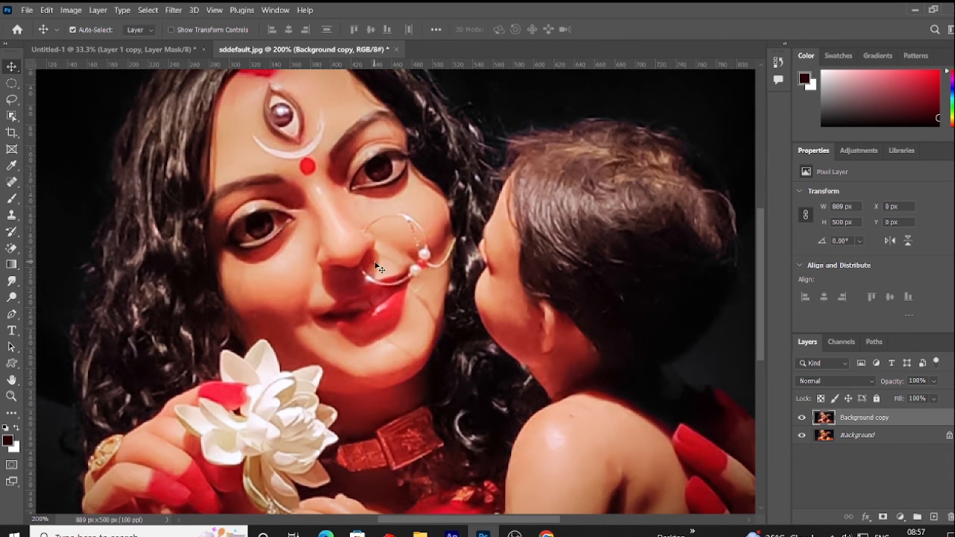
pyautogui.scroll(2, 377, 266)
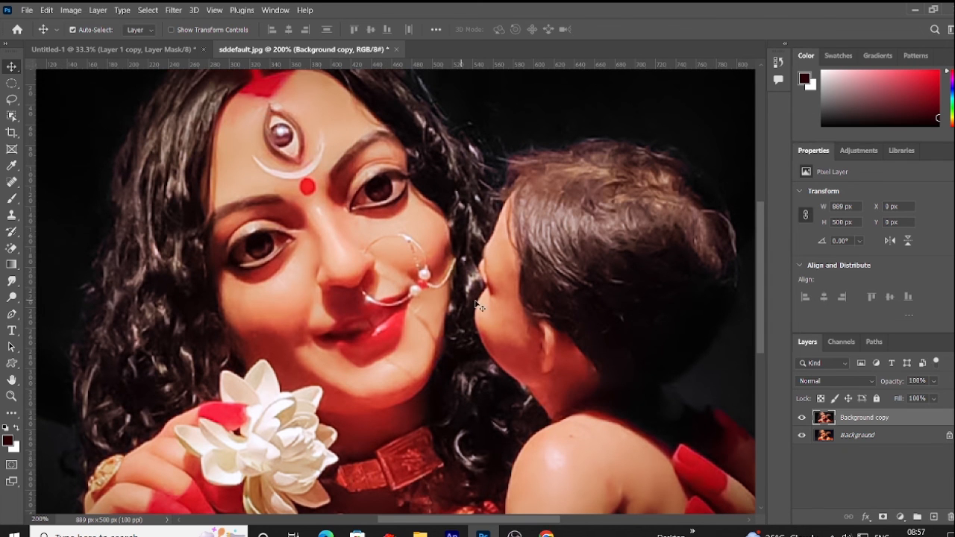